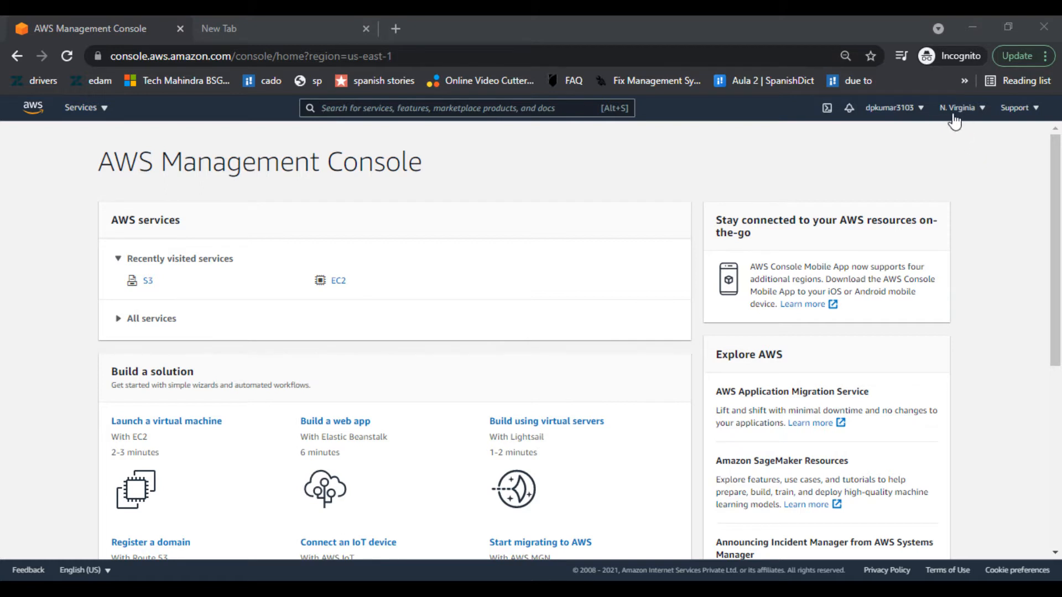
# - Bring up the All services list with categories like Compute, Storage and Database
pyautogui.click(718, 180)
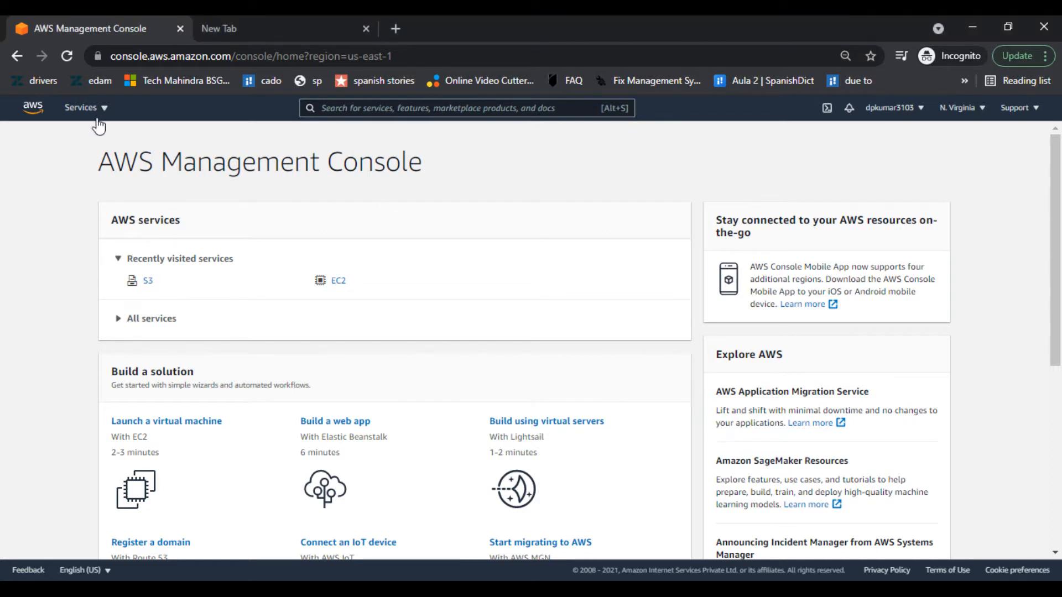
pyautogui.click(82, 108)
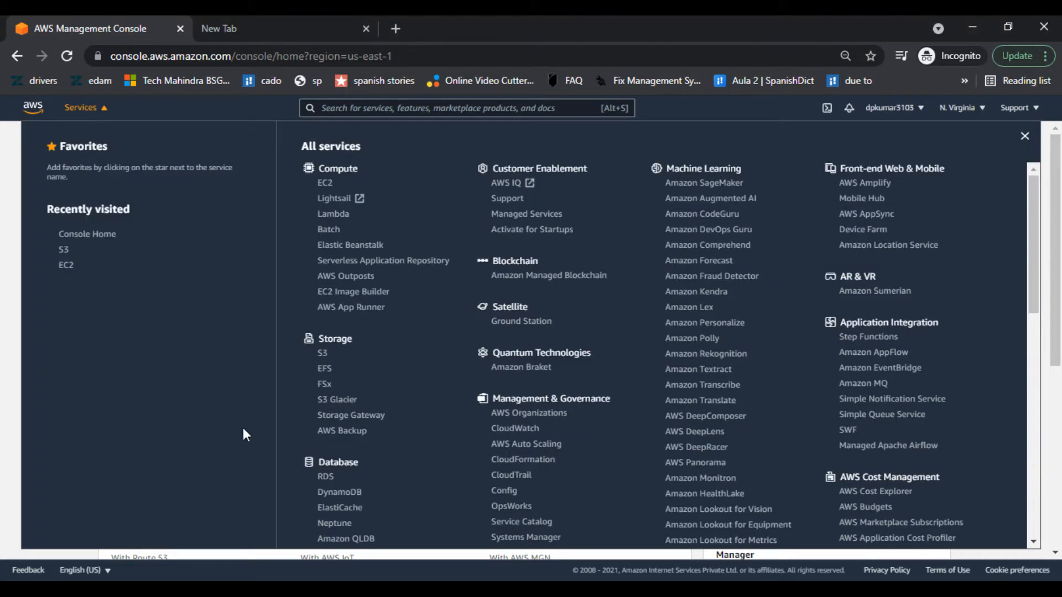
# - Go to S3 under Storage and view the Buckets page listing zero buckets
pyautogui.click(326, 356)
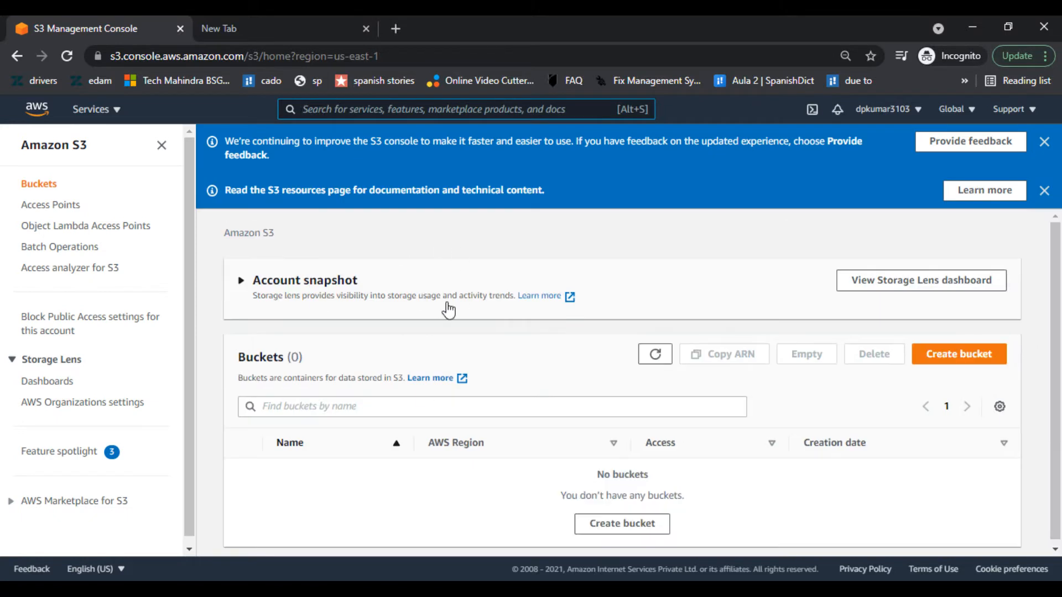
pyautogui.scroll(-1, 448, 309)
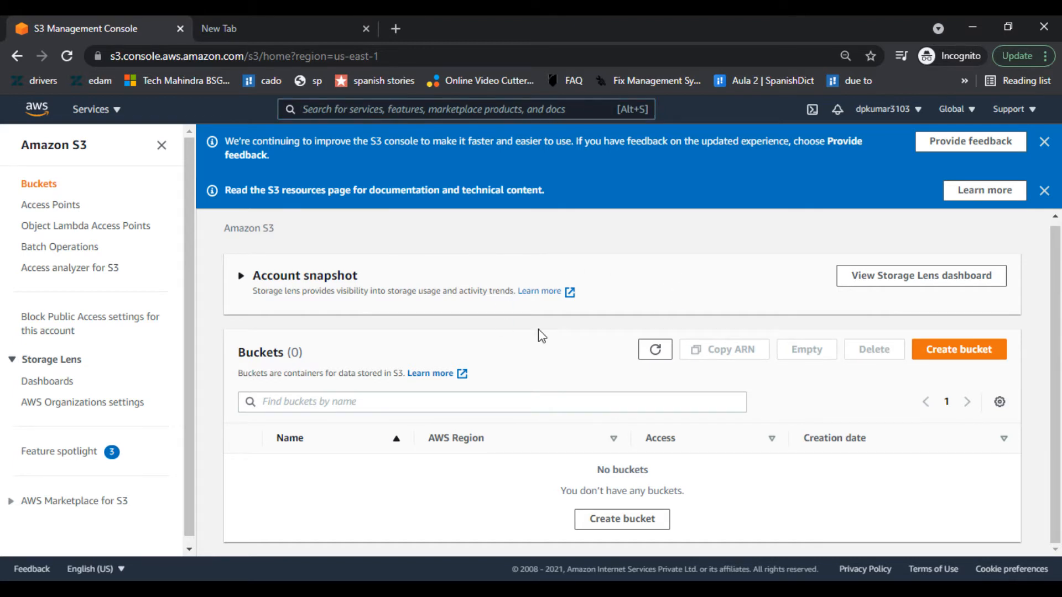
# - Start a new bucket and review its us-east-1 region and Block Public Access settings
pyautogui.click(634, 530)
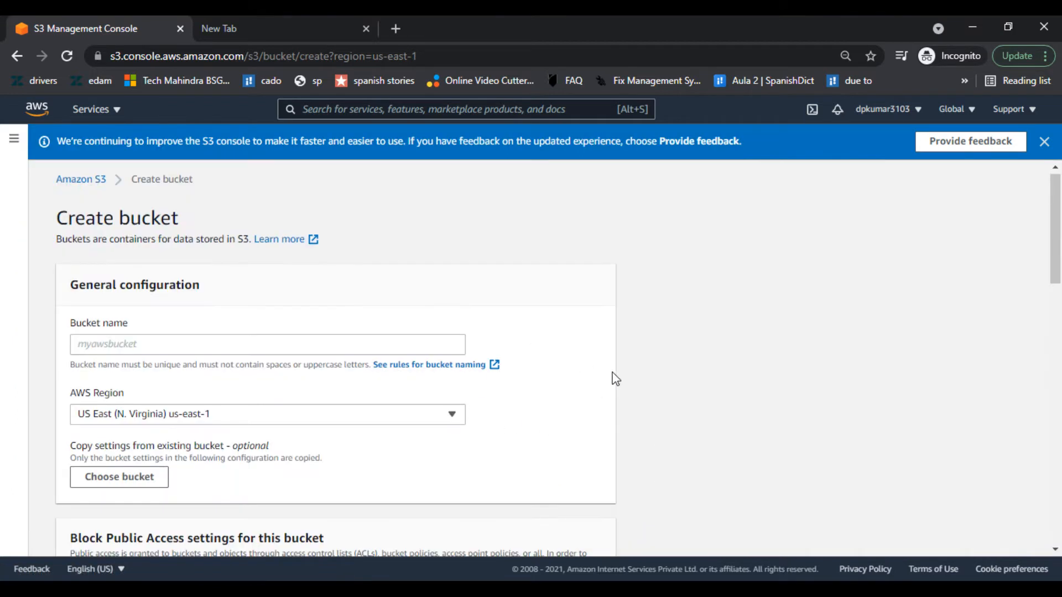
pyautogui.scroll(-2, 481, 325)
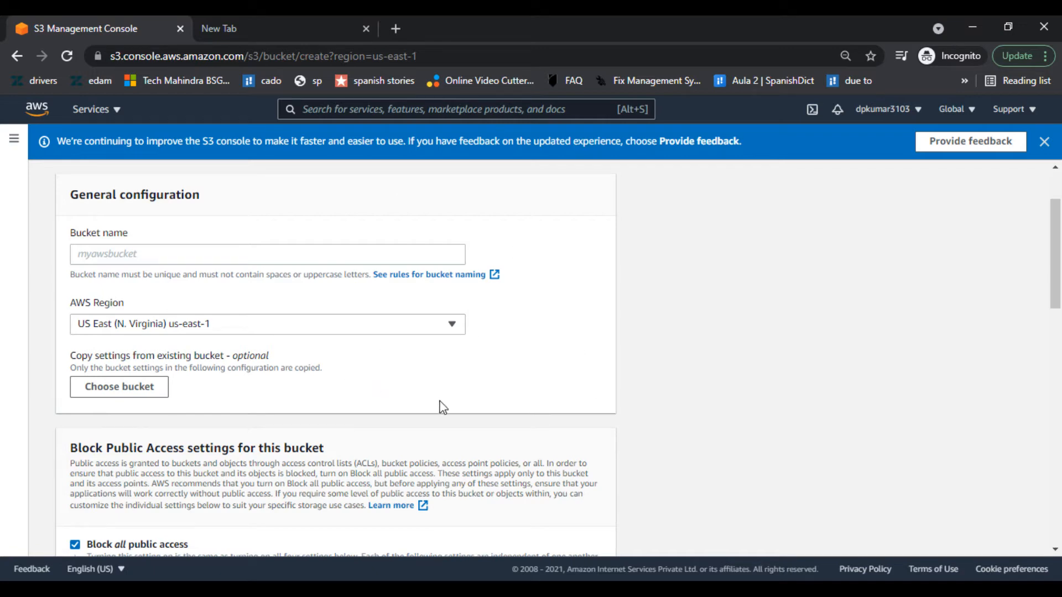
pyautogui.scroll(-5, 442, 408)
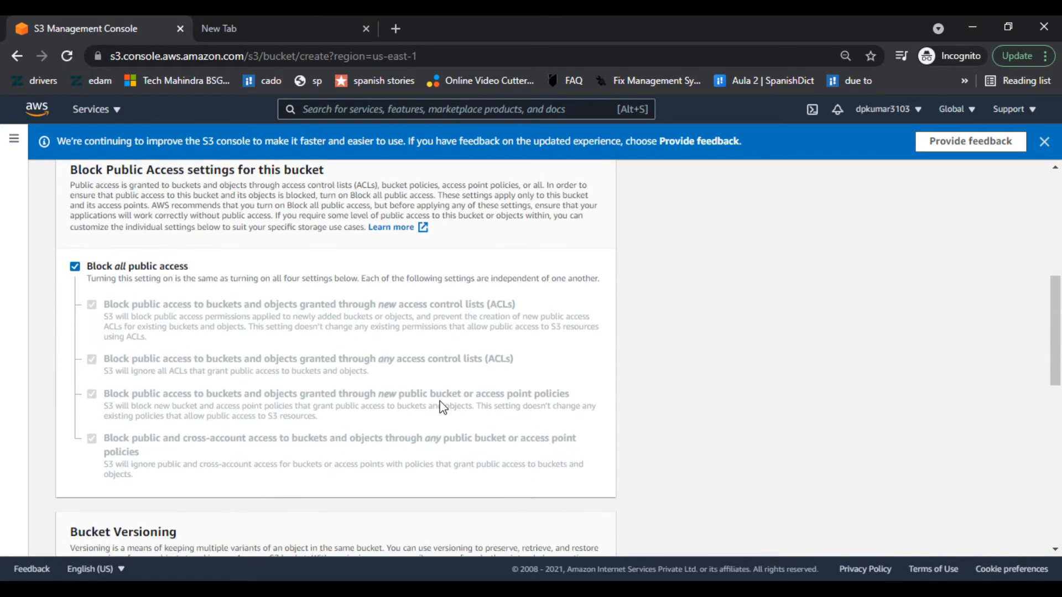
pyautogui.scroll(7, 438, 407)
# - Enter 'test' as the new bucket's name
pyautogui.click(237, 346)
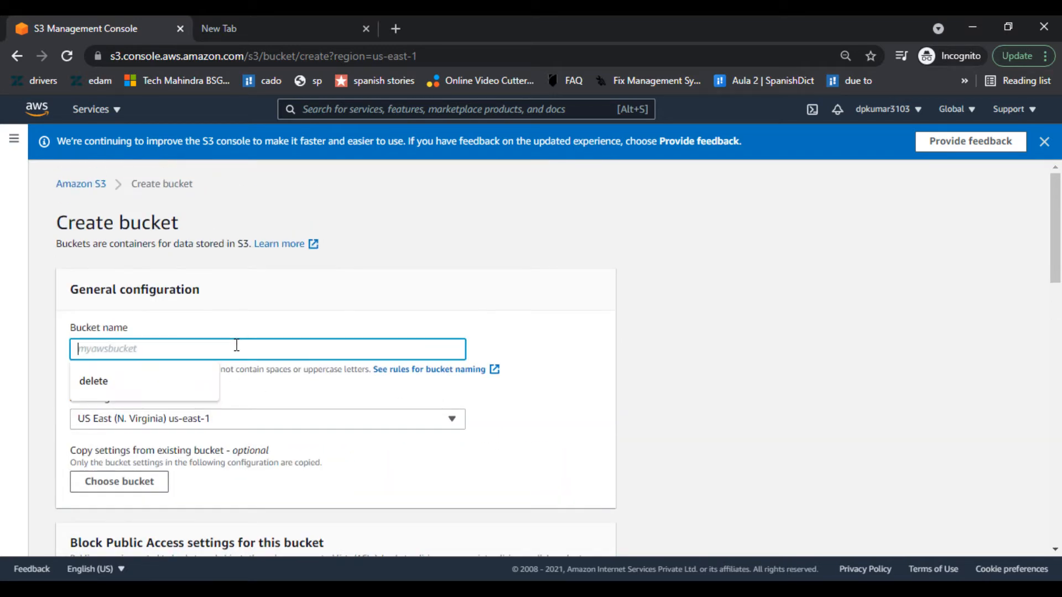
pyautogui.click(288, 306)
pyautogui.click(239, 348)
pyautogui.write('test')
pyautogui.click(346, 285)
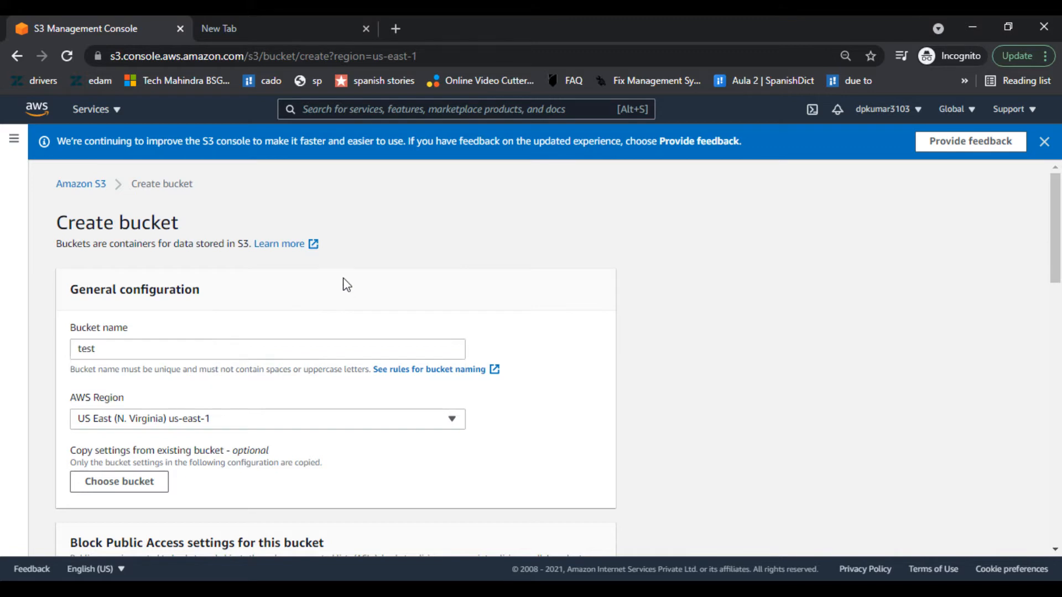
# - Leave versioning and encryption disabled with no tags, and submit the bucket creation
pyautogui.scroll(-1, 344, 282)
pyautogui.scroll(1, 344, 277)
pyautogui.scroll(-4, 389, 305)
pyautogui.scroll(4, 389, 306)
pyautogui.scroll(-3, 630, 238)
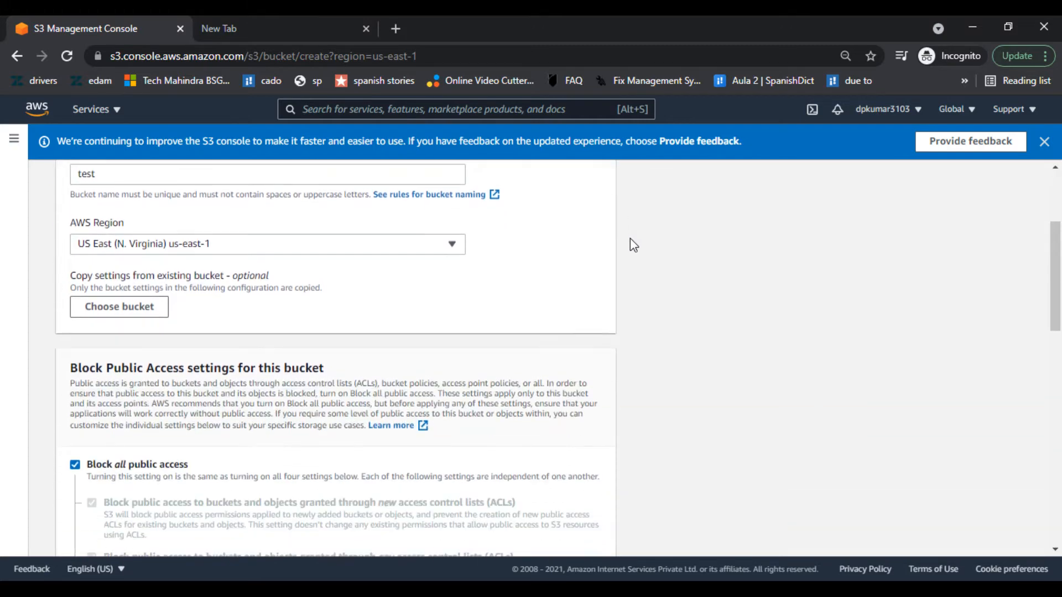
pyautogui.scroll(-10, 629, 245)
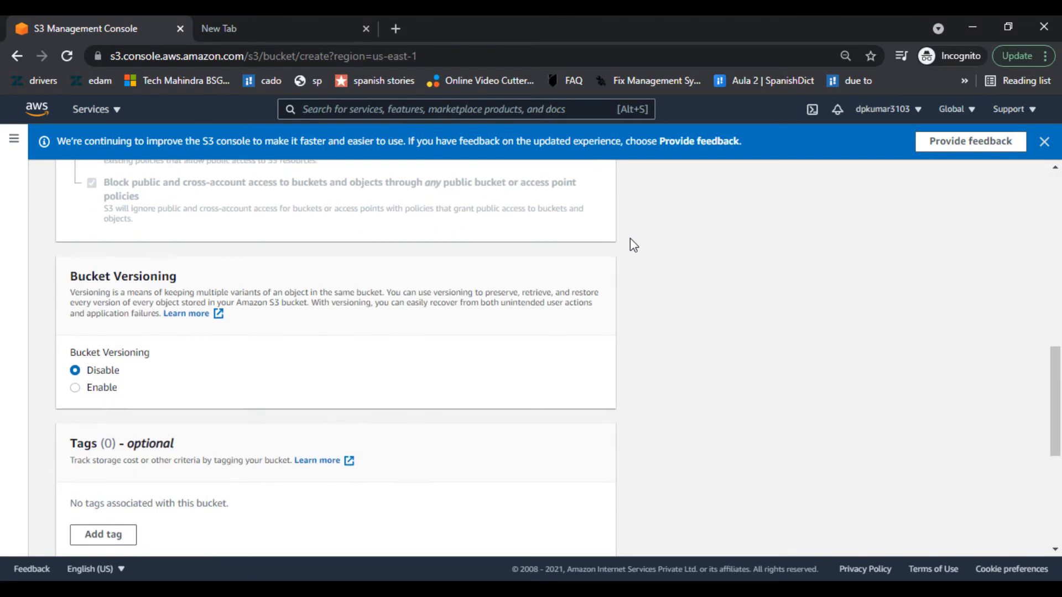
pyautogui.scroll(15, 630, 245)
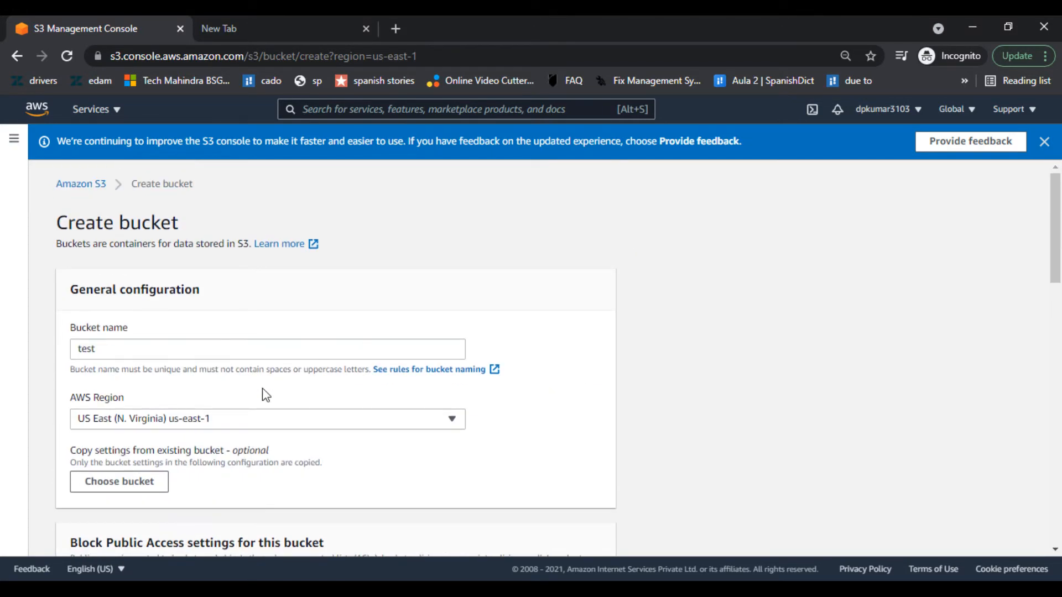
pyautogui.scroll(-2, 543, 384)
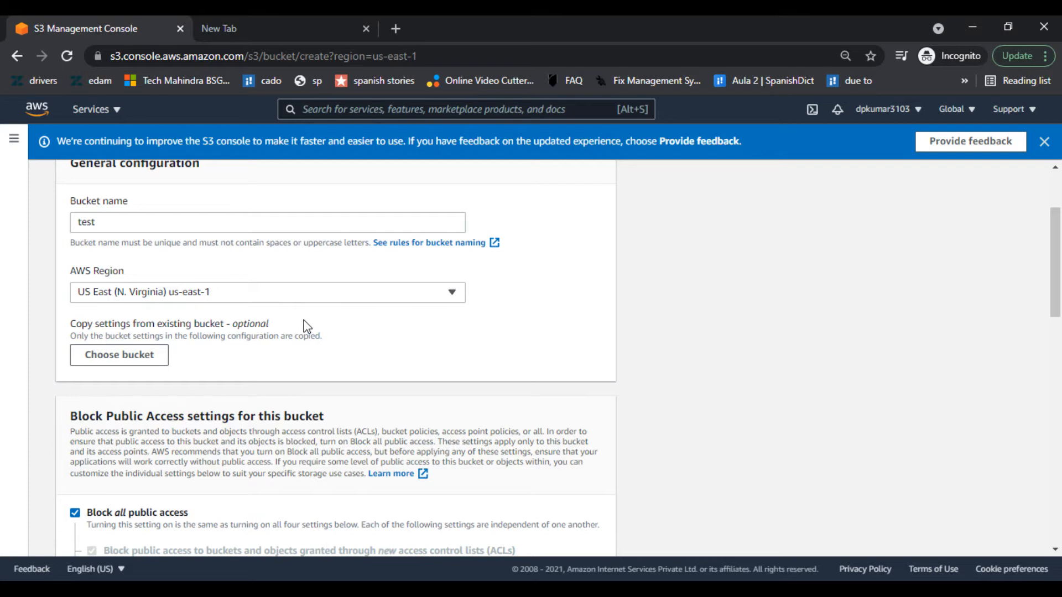
pyautogui.scroll(-5, 303, 322)
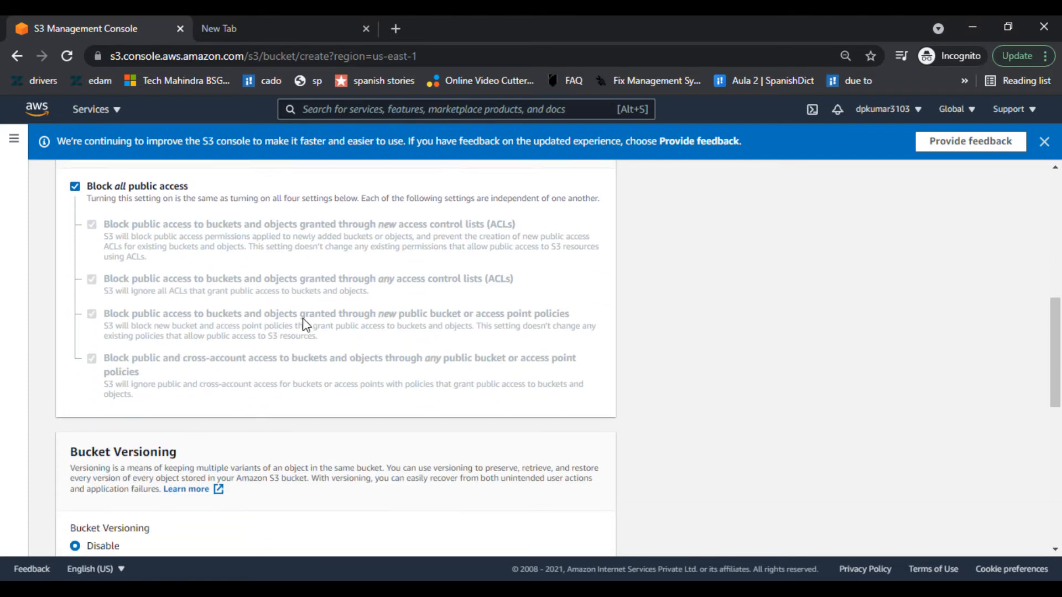
pyautogui.scroll(-2, 320, 235)
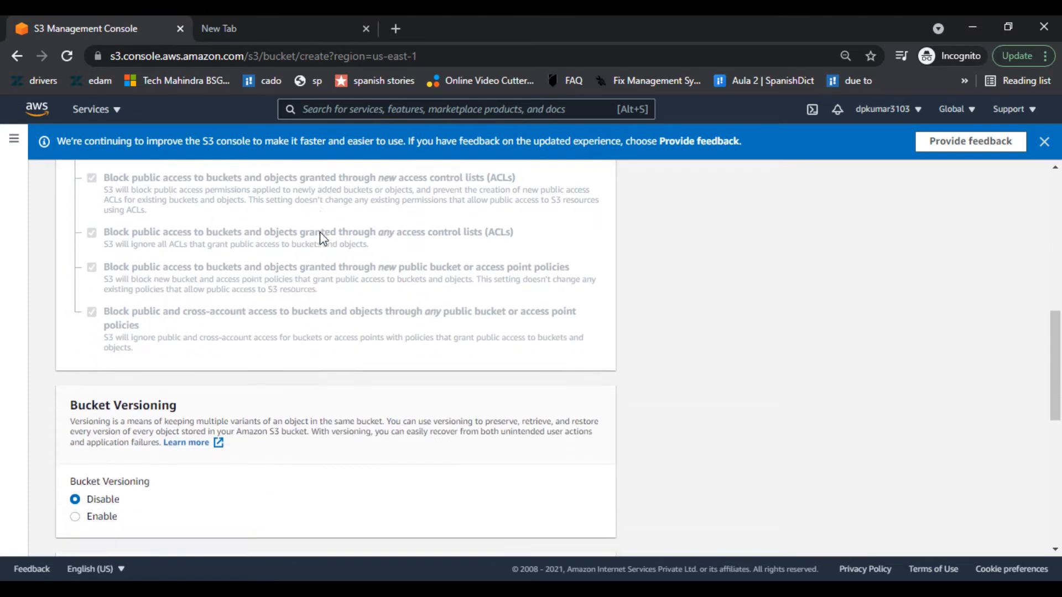
pyautogui.scroll(-2, 324, 239)
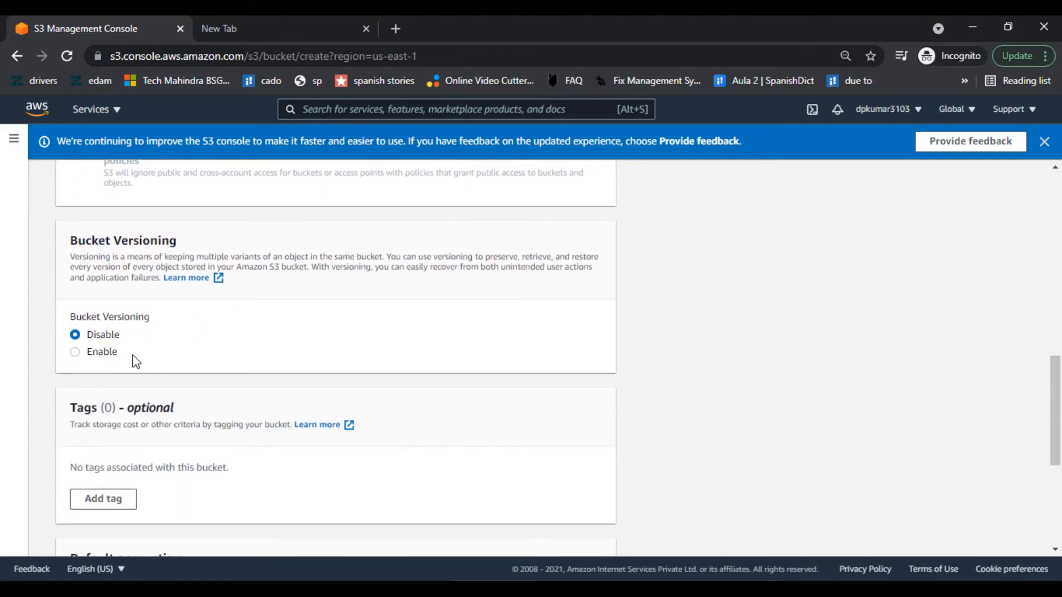
pyautogui.scroll(-4, 218, 354)
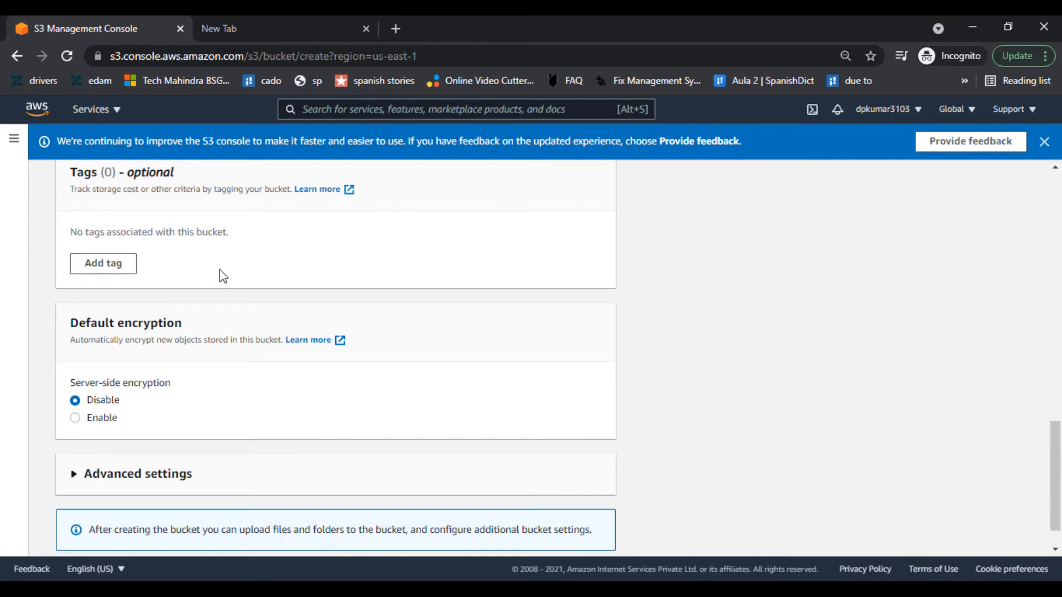
pyautogui.scroll(-1, 223, 275)
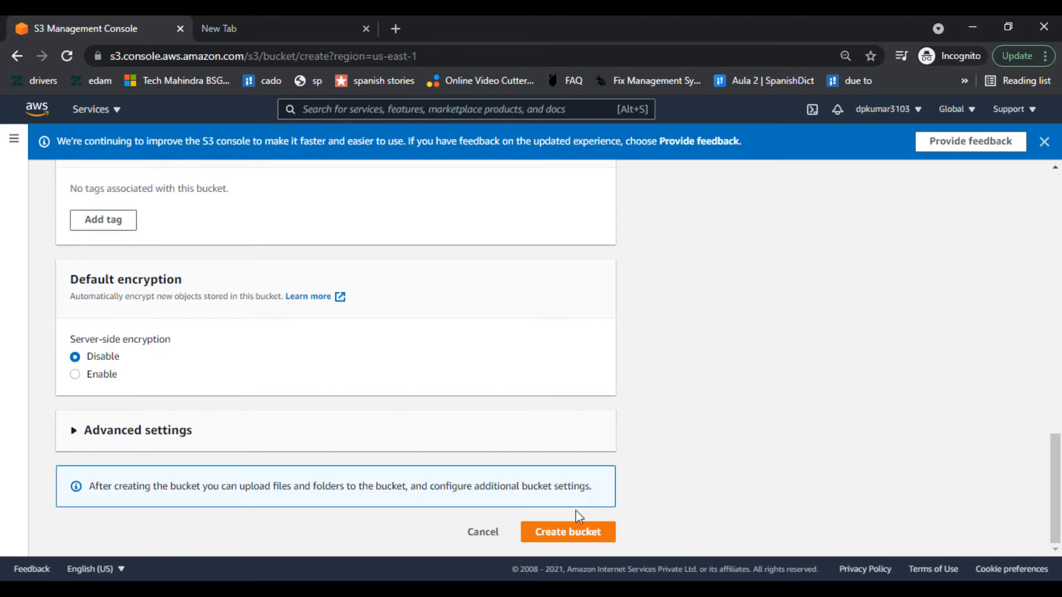
pyautogui.click(578, 533)
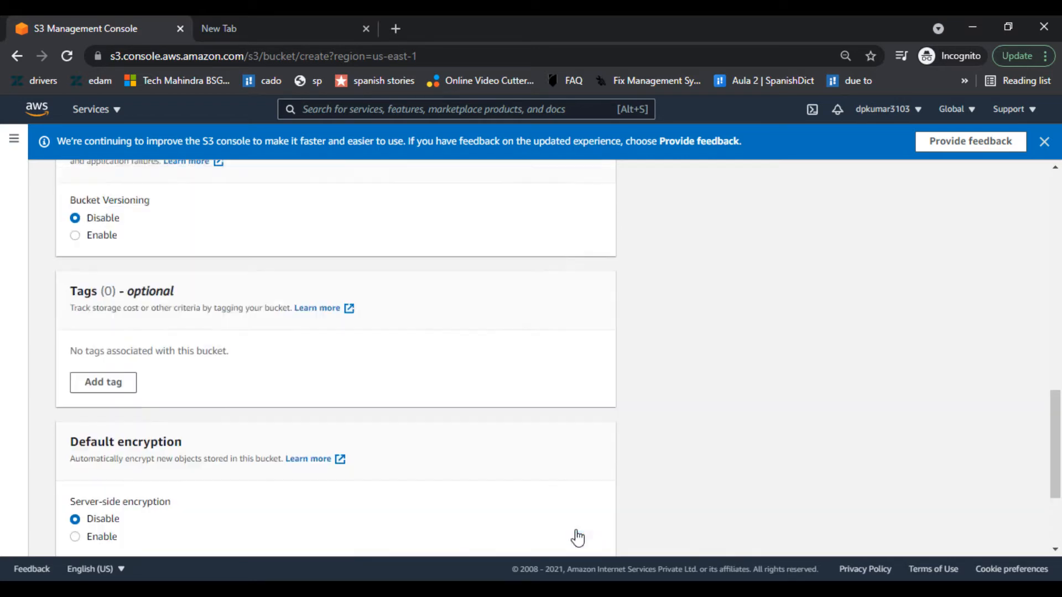
# - Change the bucket name from 'test' to 'testaws', then to 'bucketaws1'
pyautogui.scroll(3, 313, 392)
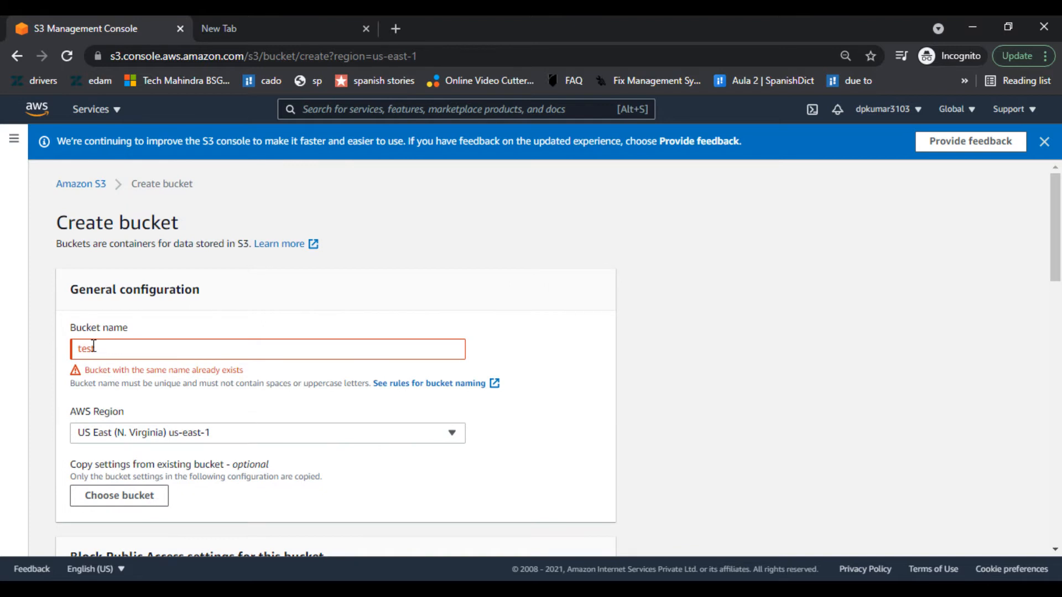
pyautogui.doubleClick(136, 347)
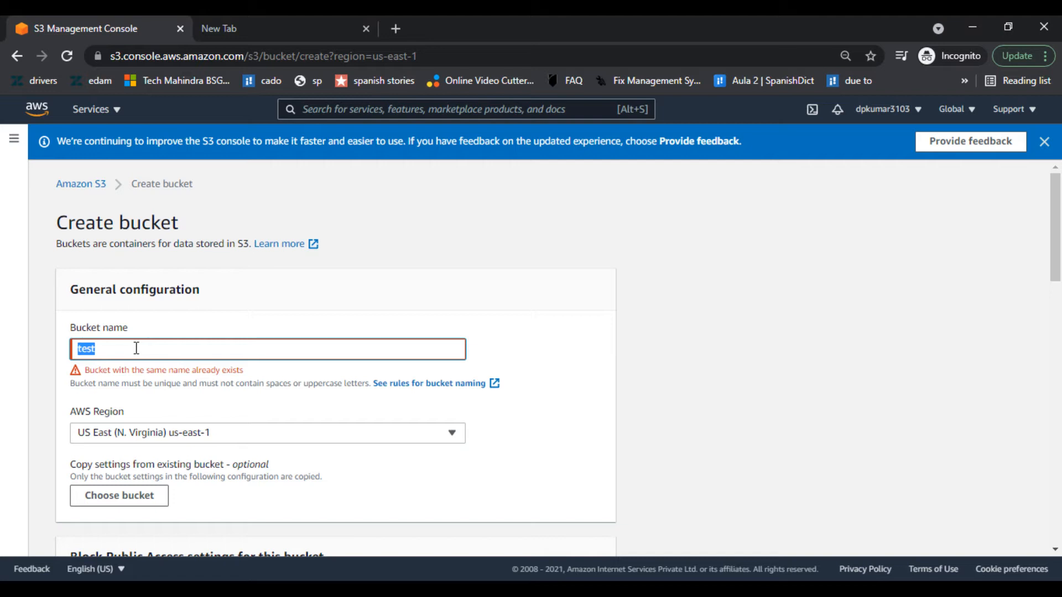
pyautogui.click(136, 348)
pyautogui.write('aws')
pyautogui.doubleClick(136, 348)
pyautogui.write('bucketaws1')
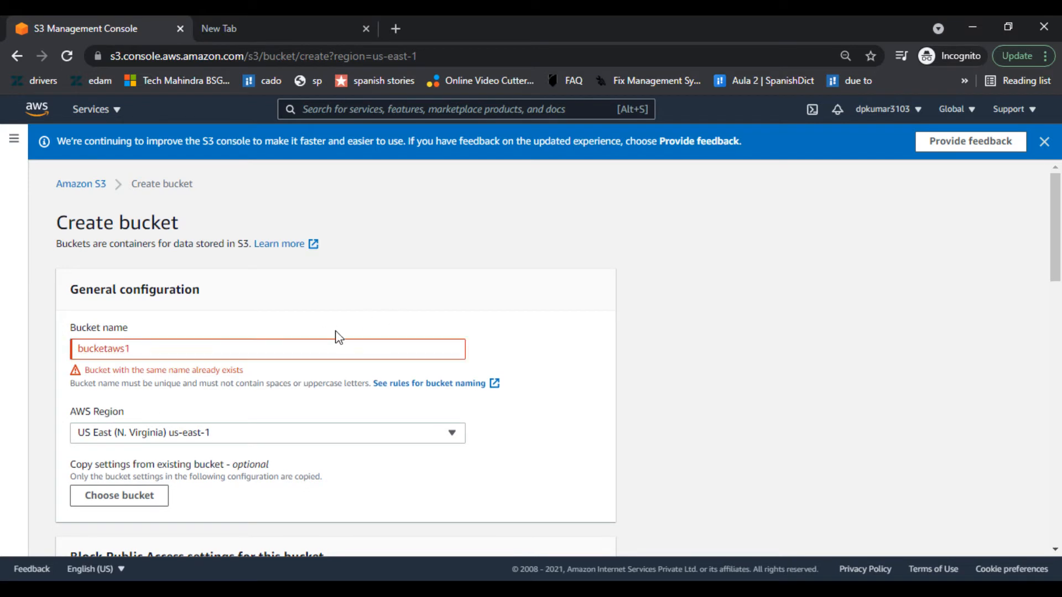
# - Replace the name with 'learningaws', then settle on 'bucketamazon'
pyautogui.click(315, 349)
pyautogui.press('BackSpace')
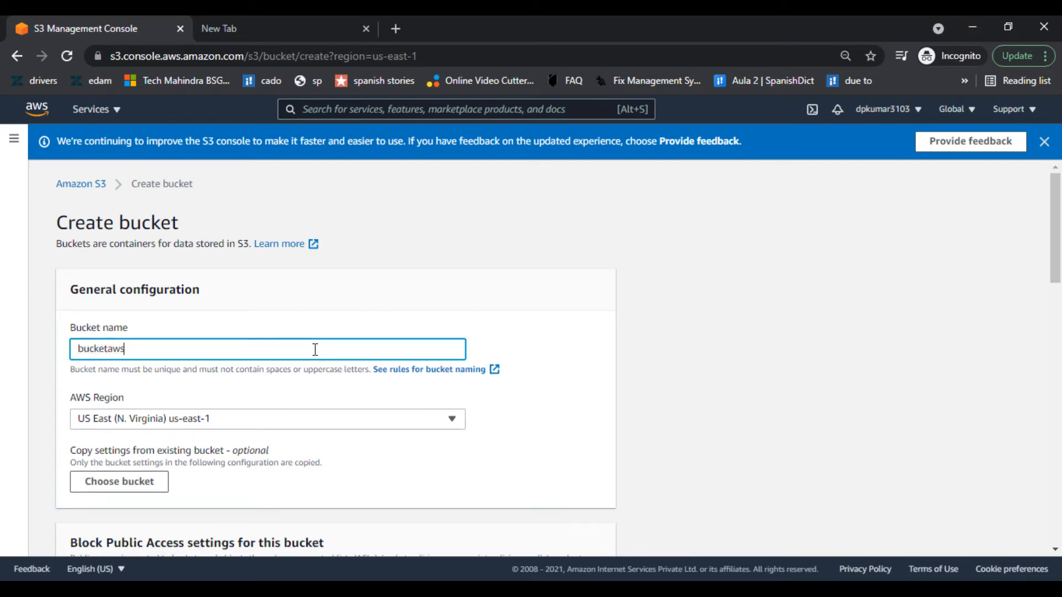
pyautogui.hotkey('ctrl', 'a')
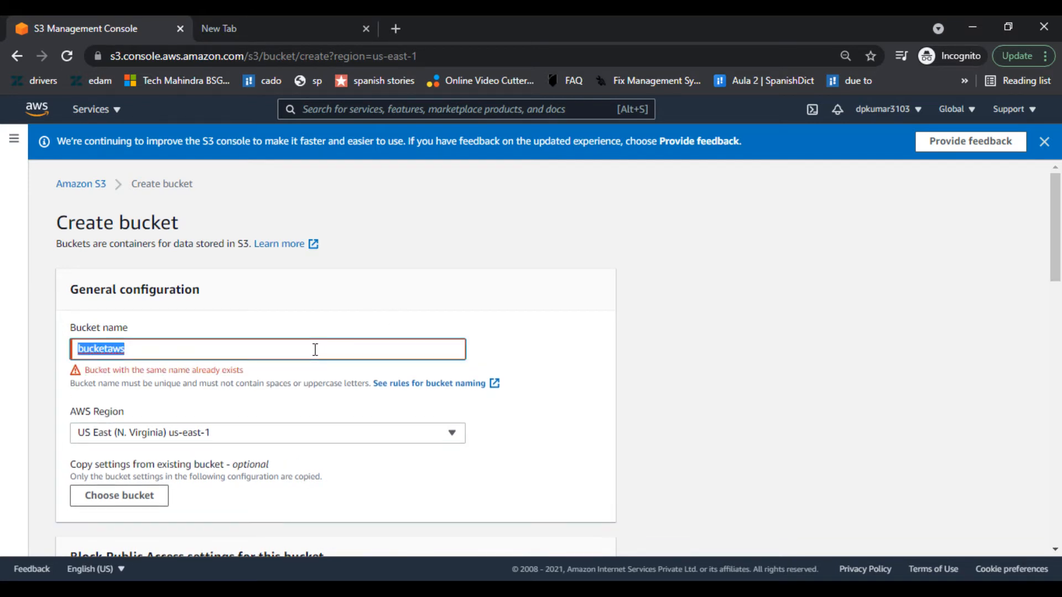
pyautogui.write('s')
pyautogui.press('BackSpace')
pyautogui.write('lear')
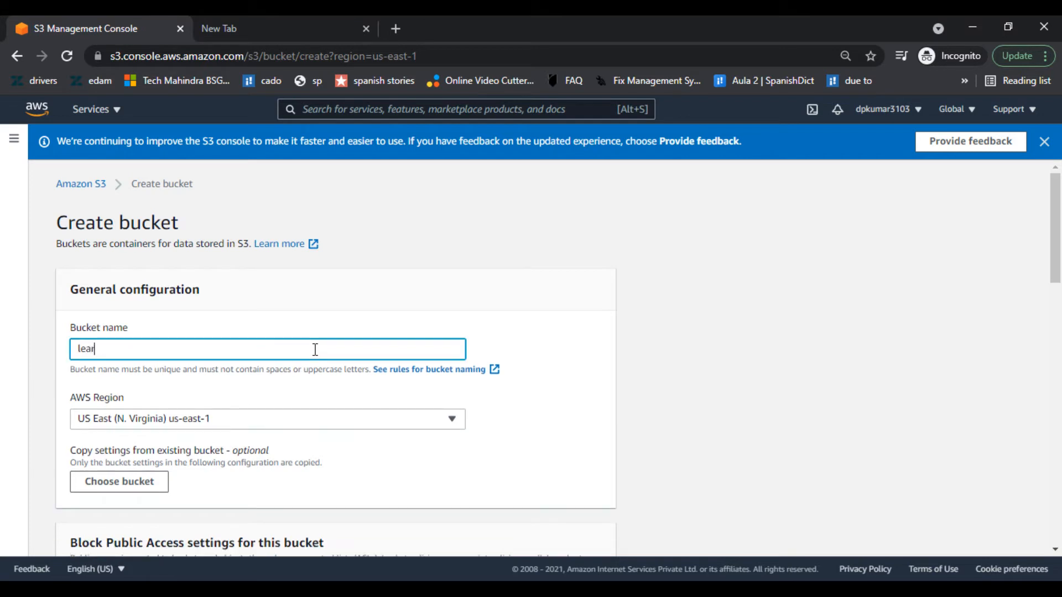
pyautogui.write('ningaws')
pyautogui.press('BackSpace')
pyautogui.press('BackSpace')
pyautogui.press('BackSpace')
pyautogui.press('BackSpace')
pyautogui.press('BackSpace')
pyautogui.press('BackSpace')
pyautogui.press('BackSpace')
pyautogui.press('BackSpace')
pyautogui.press('BackSpace')
pyautogui.press('BackSpace')
pyautogui.press('BackSpace')
pyautogui.write('b')
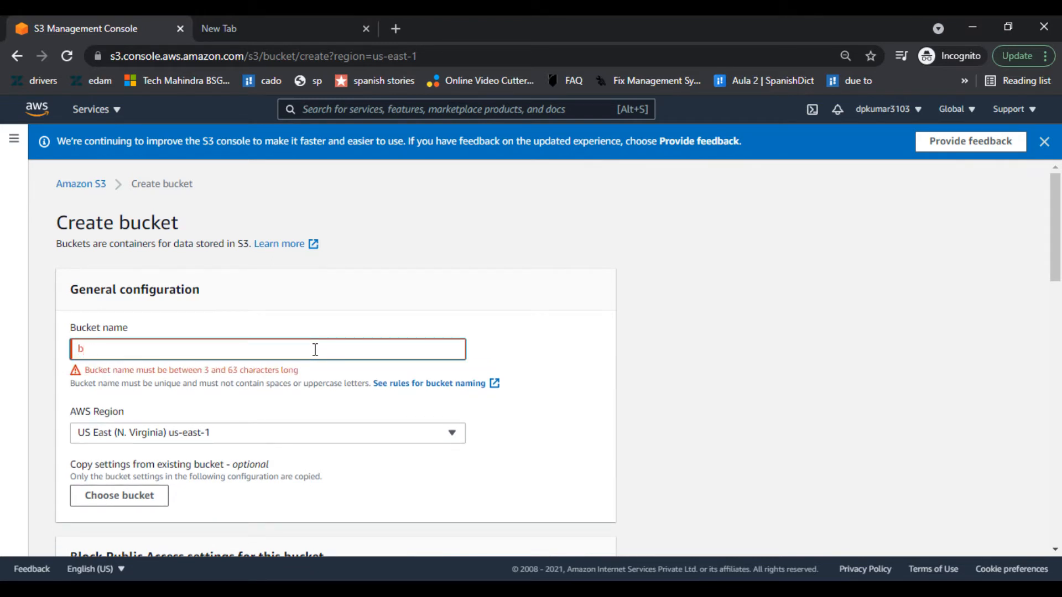
pyautogui.write('uck')
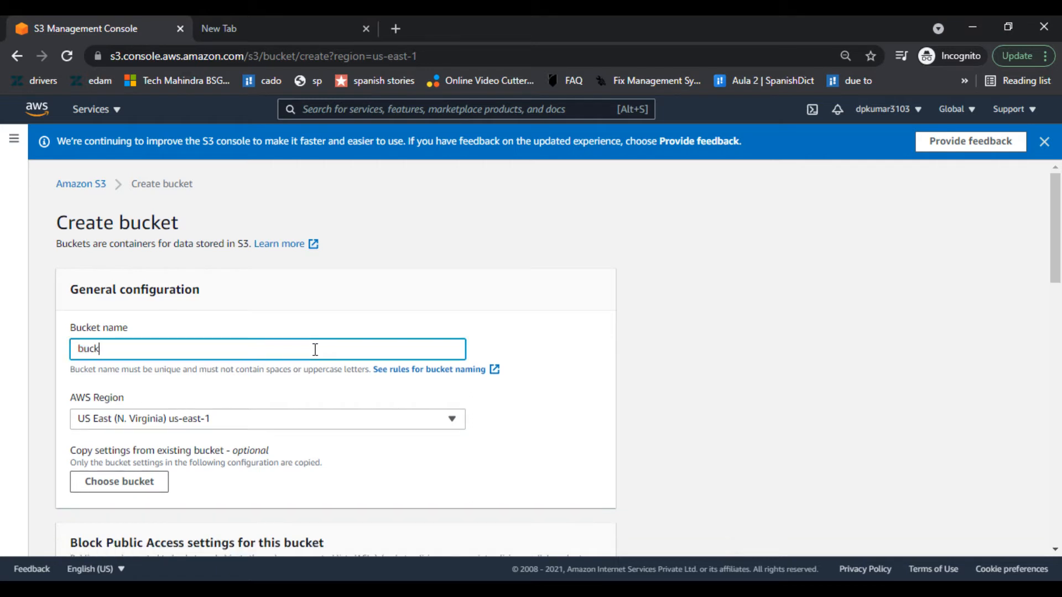
pyautogui.write('etamazon')
# - Create bucket 'bucketamazon' in us-east-1 with public access blocked and default advanced settings
pyautogui.click(377, 304)
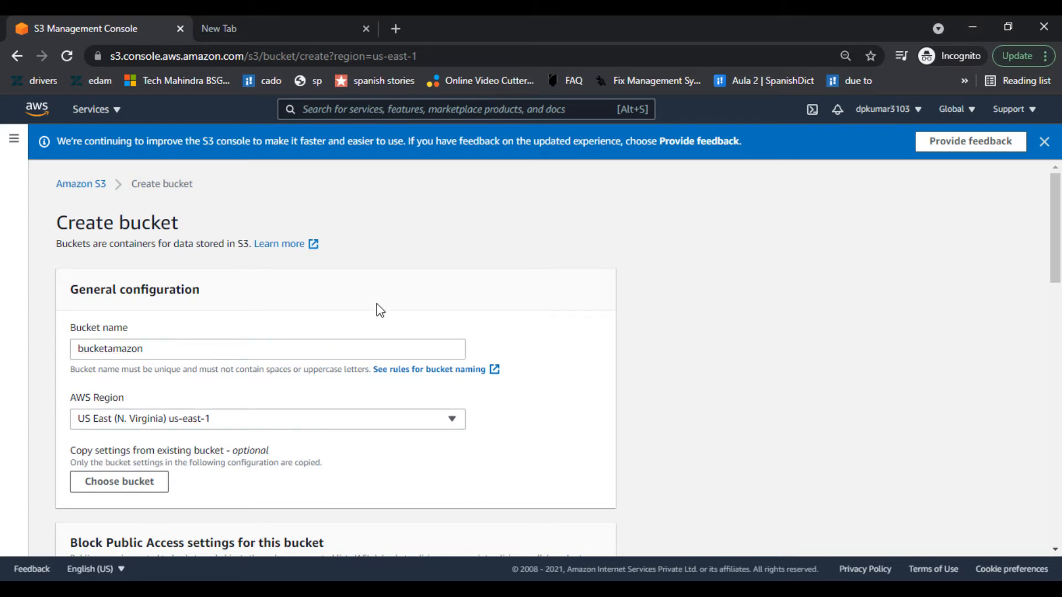
pyautogui.scroll(-3, 377, 305)
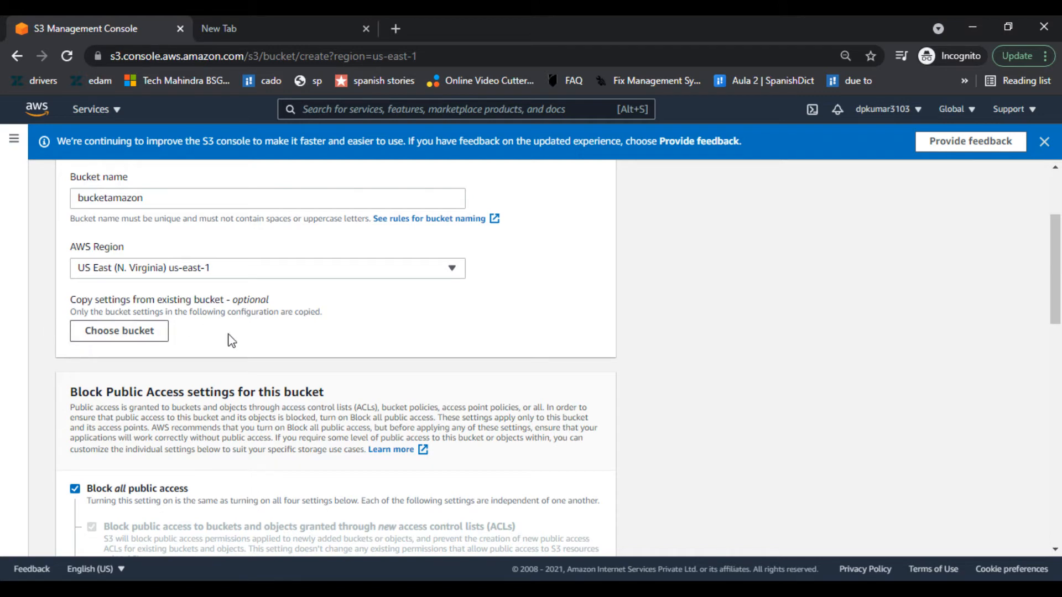
pyautogui.scroll(-2, 238, 350)
pyautogui.scroll(-2, 238, 351)
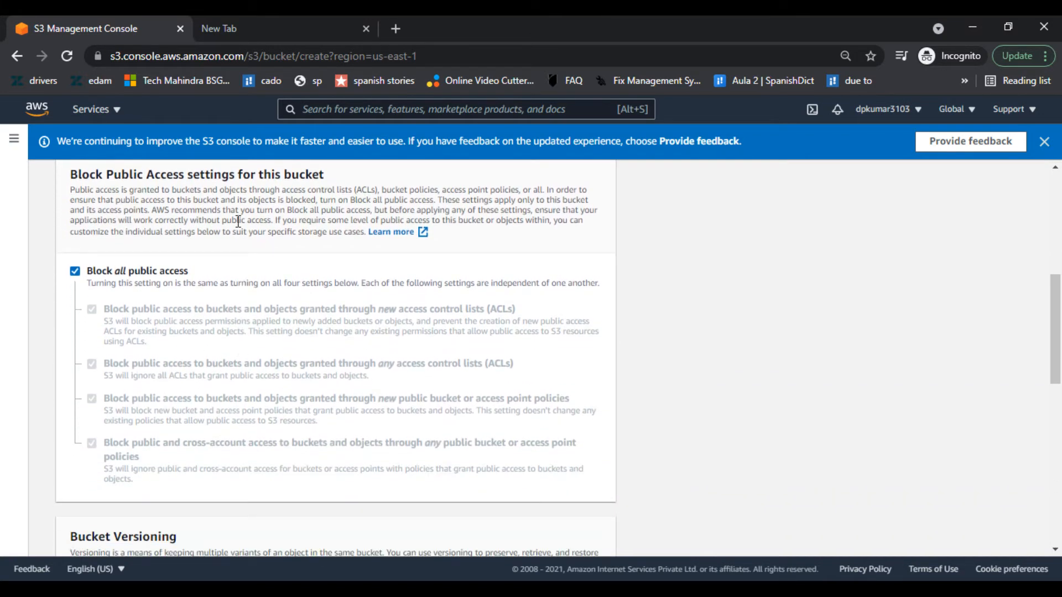
pyautogui.scroll(-5, 272, 343)
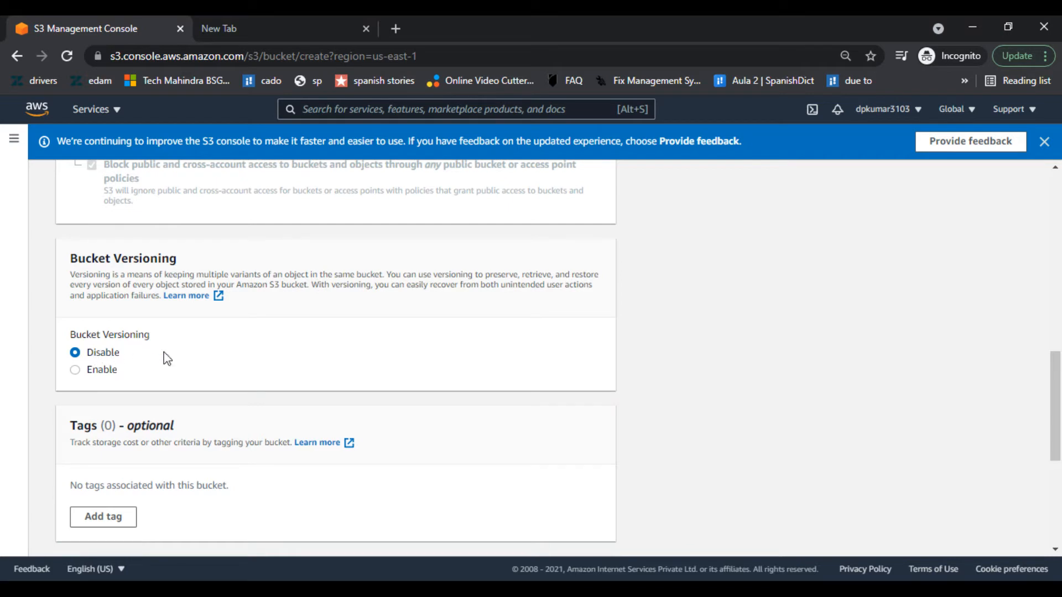
pyautogui.scroll(-5, 248, 385)
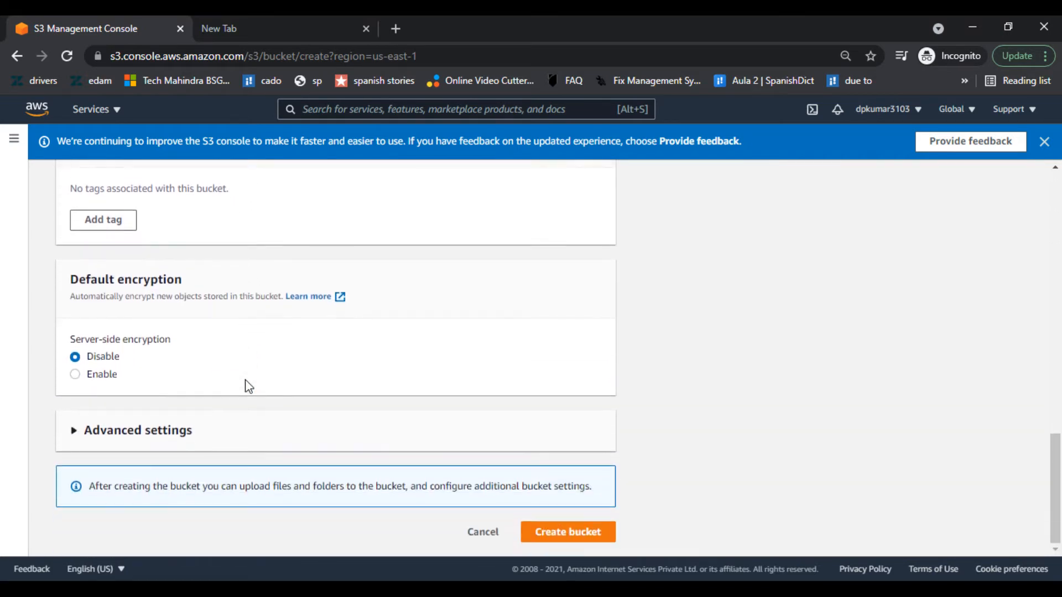
pyautogui.click(195, 431)
pyautogui.scroll(-3, 550, 410)
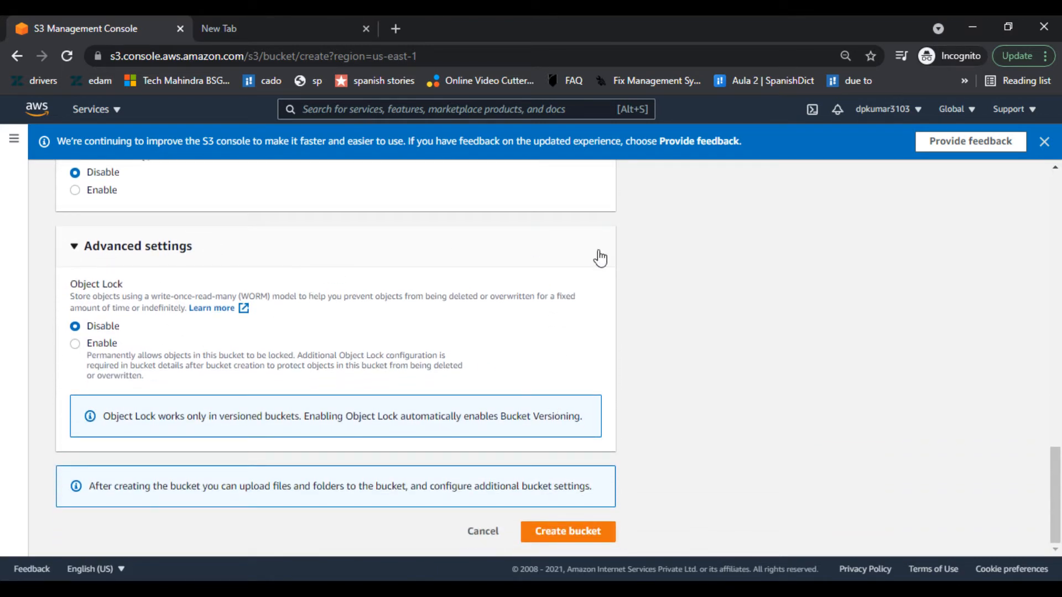
pyautogui.click(560, 532)
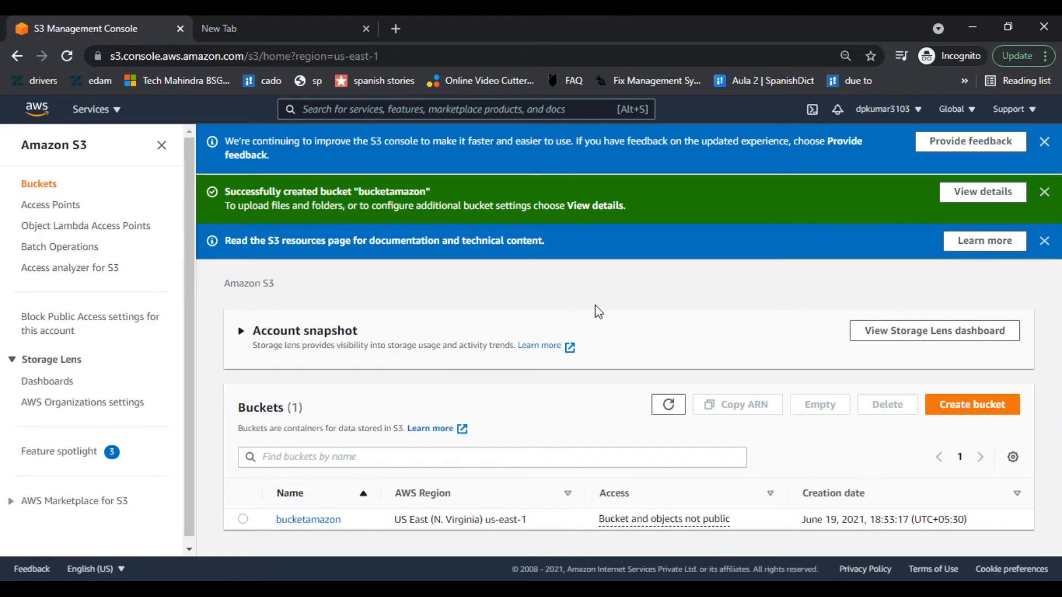
# - Open bucketamazon and confirm its Objects list is empty
pyautogui.click(243, 520)
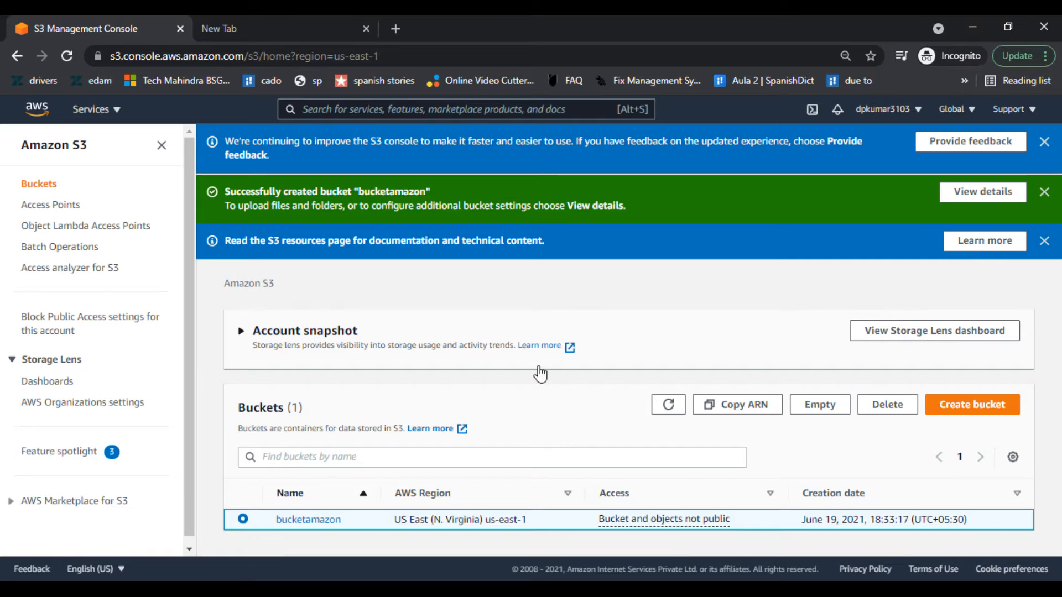
pyautogui.click(306, 520)
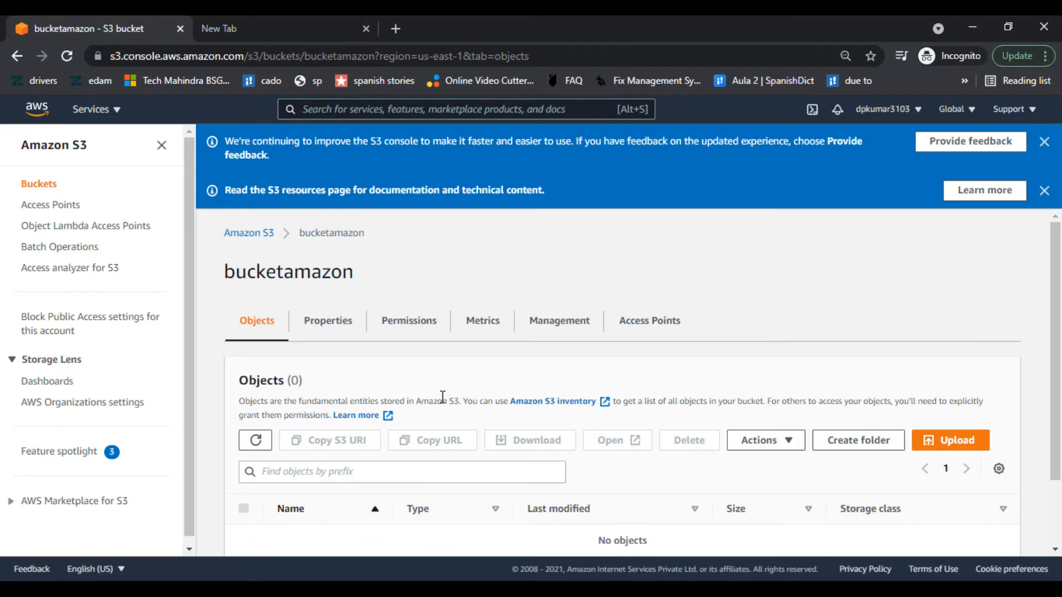
pyautogui.scroll(-2, 442, 397)
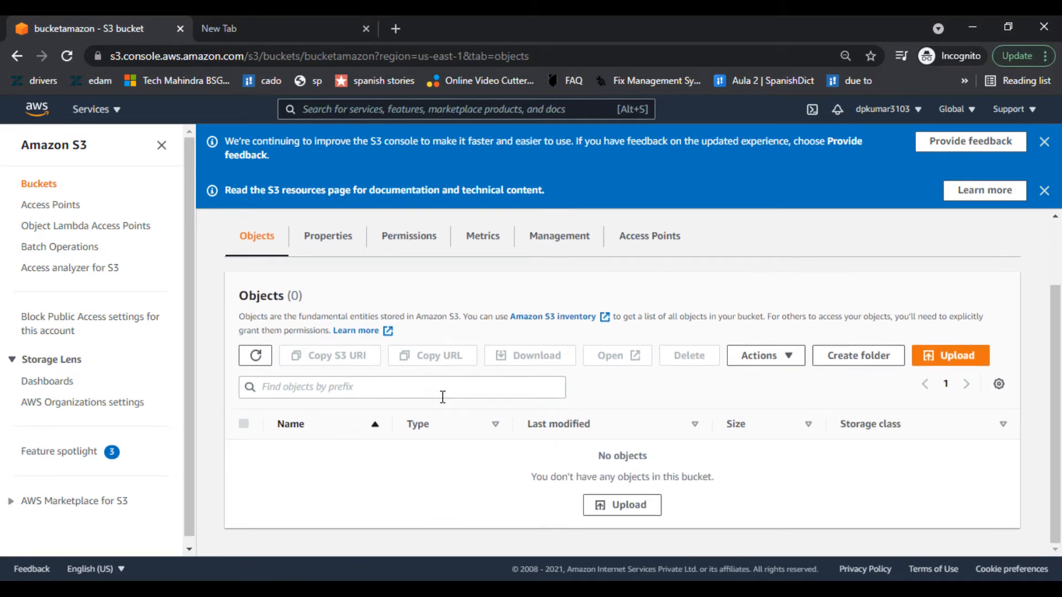
pyautogui.scroll(3, 442, 396)
pyautogui.scroll(-3, 442, 397)
# - Replace the Notepad note's text with 'test bucket'
pyautogui.moveTo(476, 589)
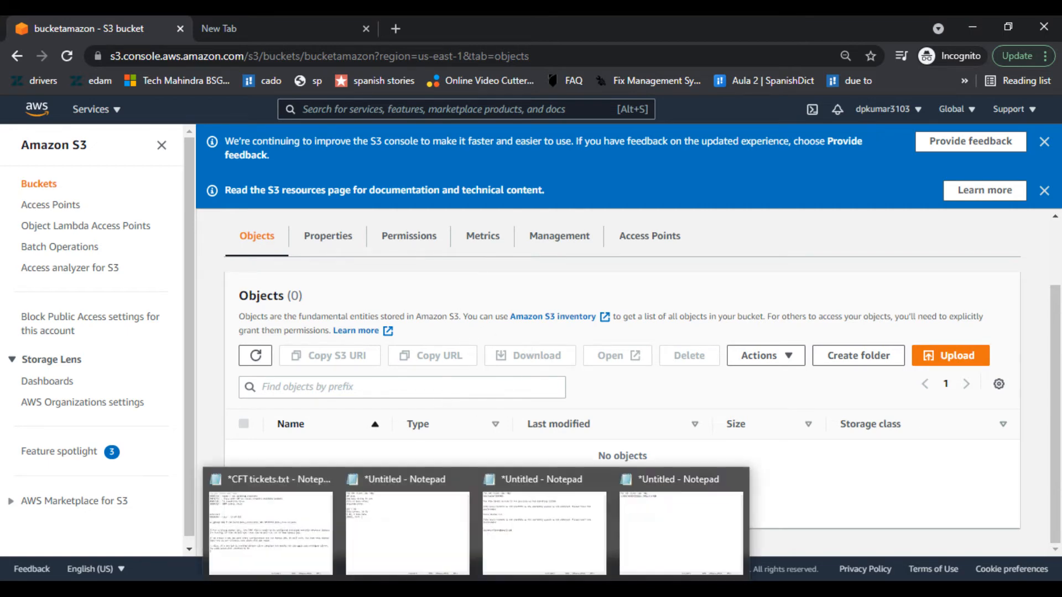
pyautogui.click(678, 528)
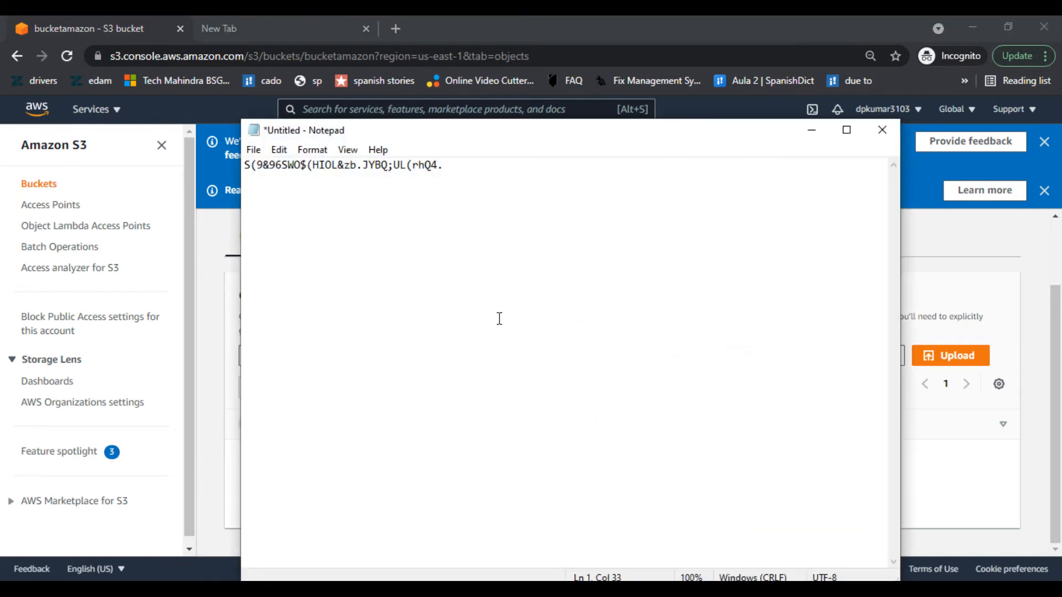
pyautogui.moveTo(507, 165); pyautogui.dragTo(235, 186)
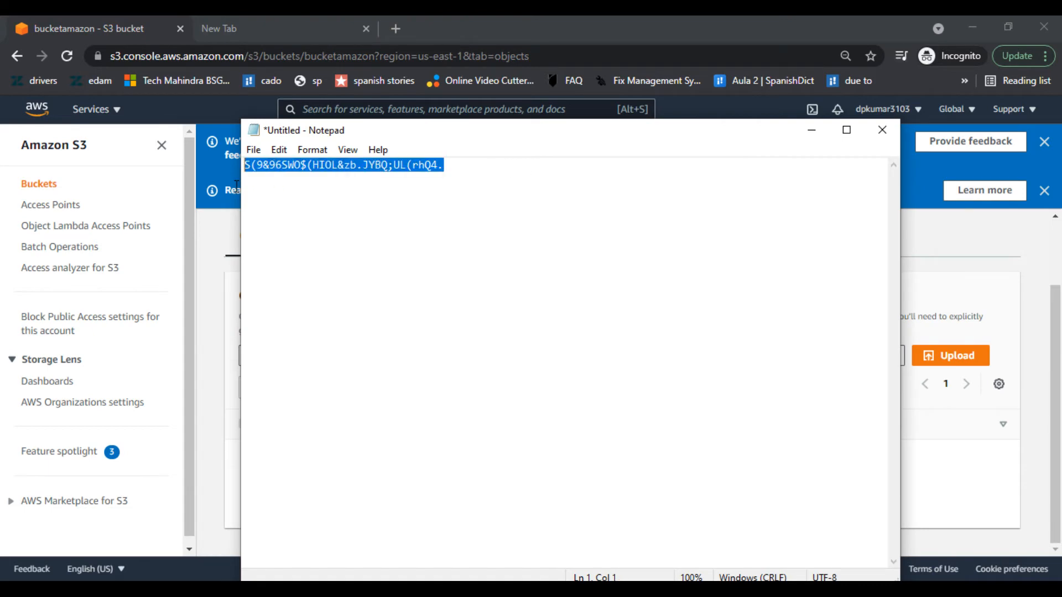
pyautogui.write('test')
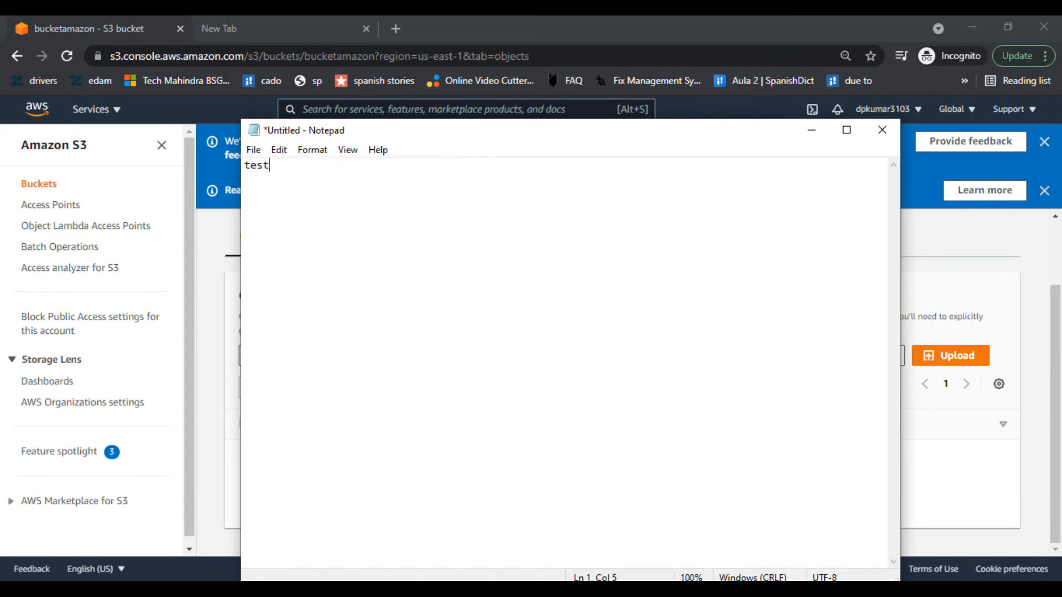
pyautogui.write(' bucket')
# - Save the note as bucket.txt in Desktop\New folder, close Notepad, and begin uploading
pyautogui.click(254, 152)
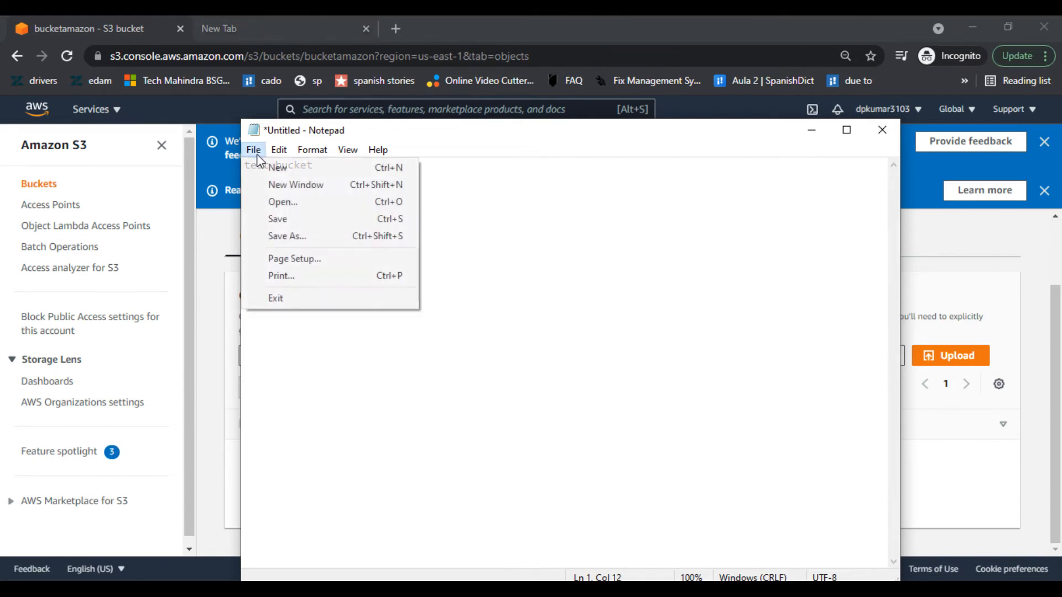
pyautogui.click(281, 236)
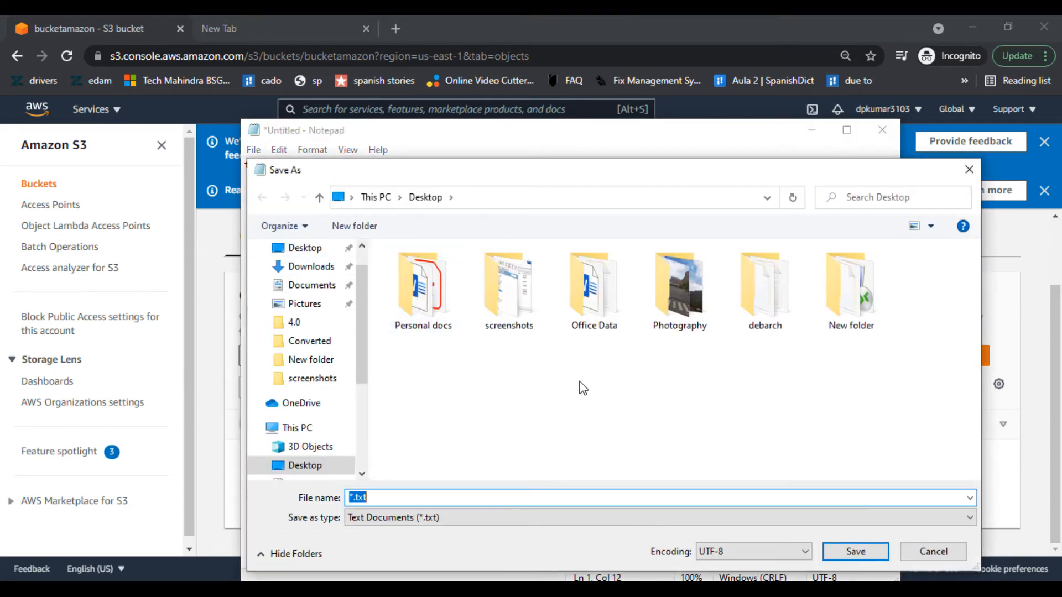
pyautogui.doubleClick(849, 293)
pyautogui.click(473, 497)
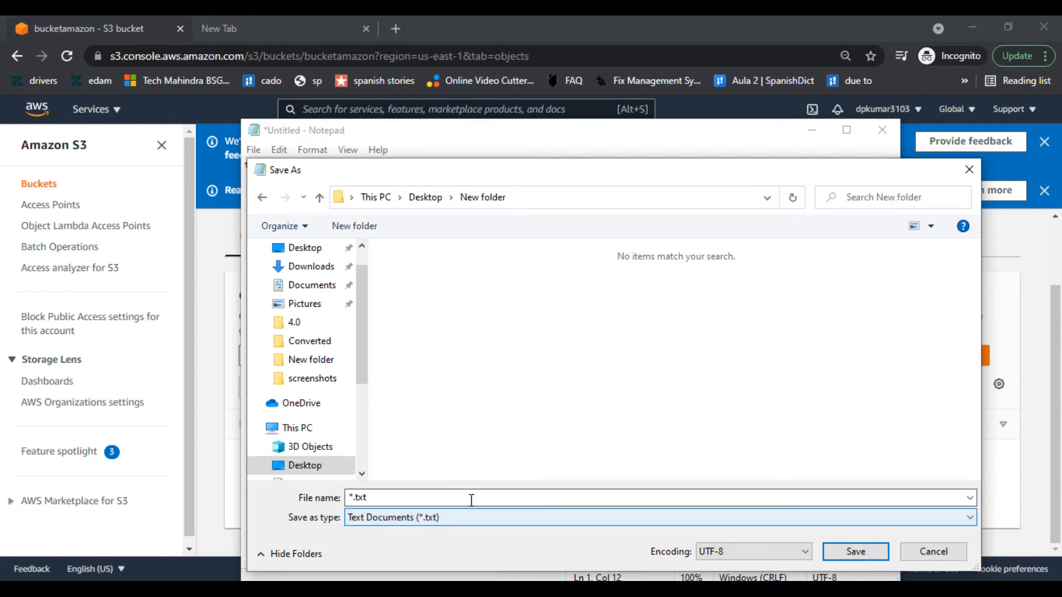
pyautogui.doubleClick(479, 495)
pyautogui.write('bucket')
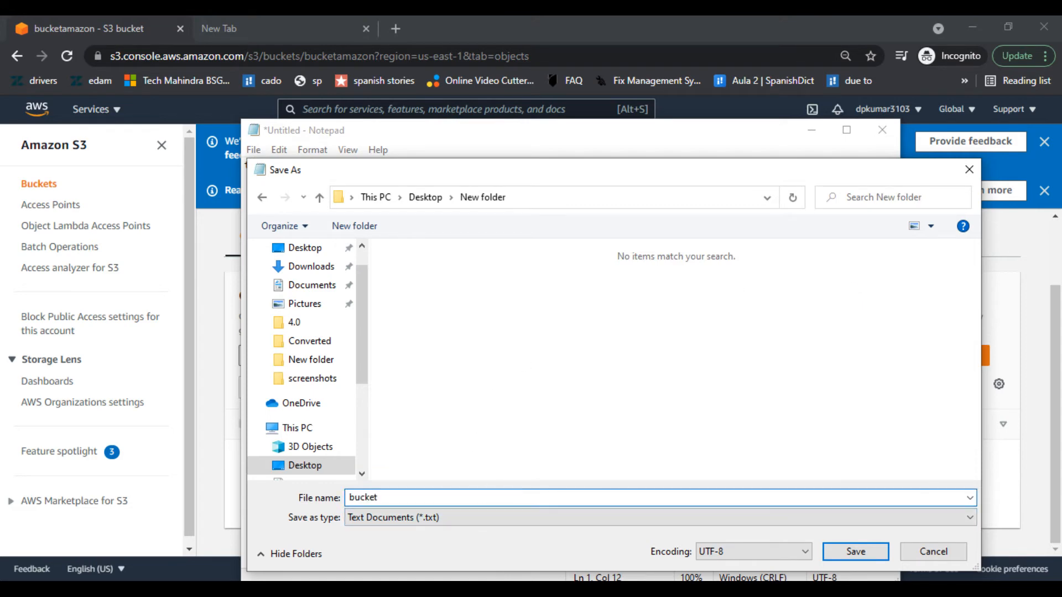
pyautogui.click(856, 551)
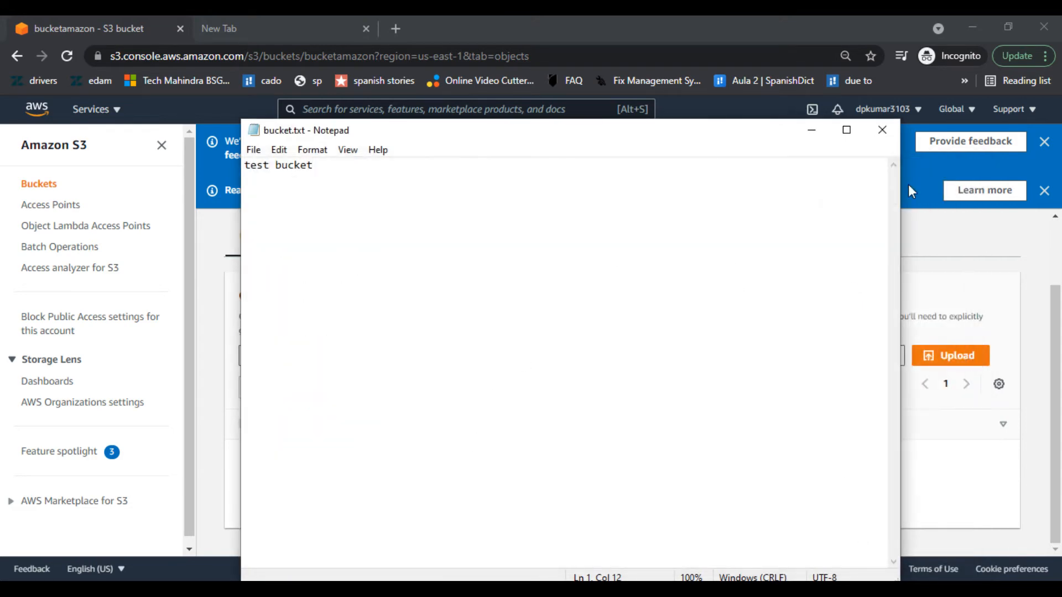
pyautogui.click(881, 129)
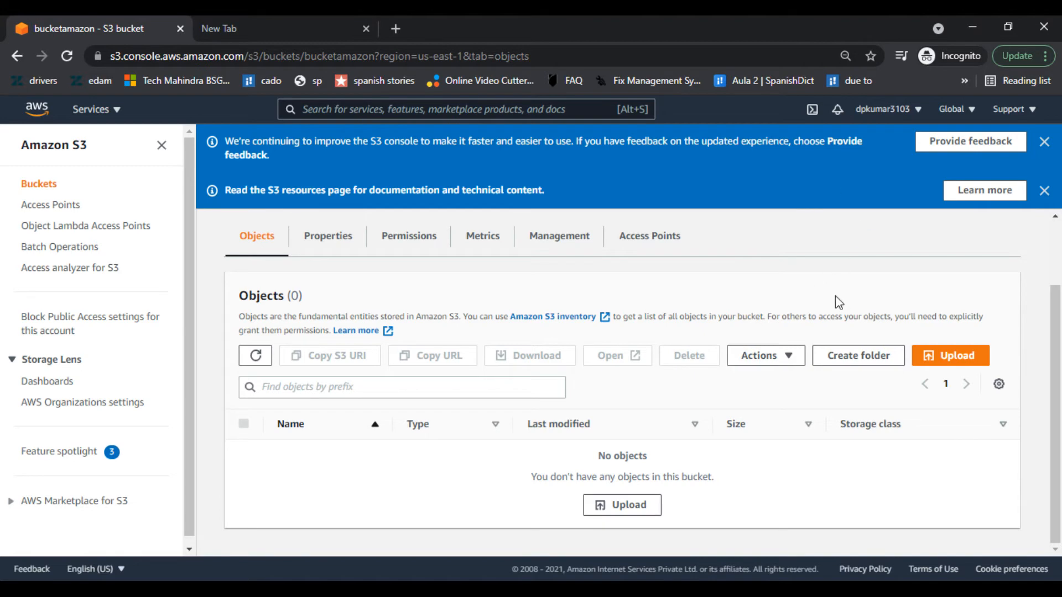
pyautogui.click(628, 508)
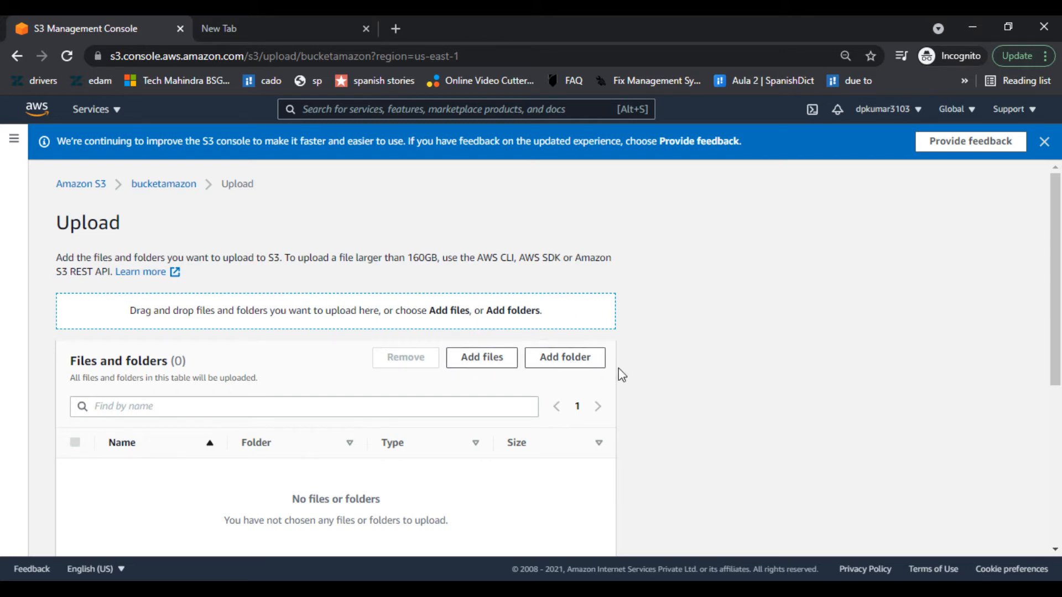
# - Browse the Desktop for a folder to upload, then cancel the folder selection
pyautogui.scroll(-1, 629, 384)
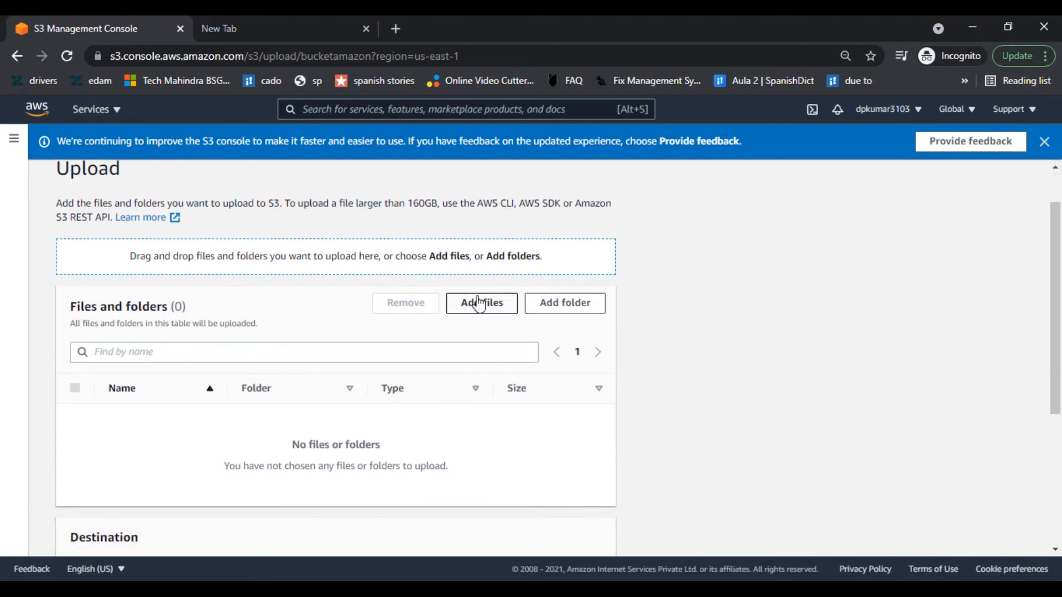
pyautogui.click(567, 308)
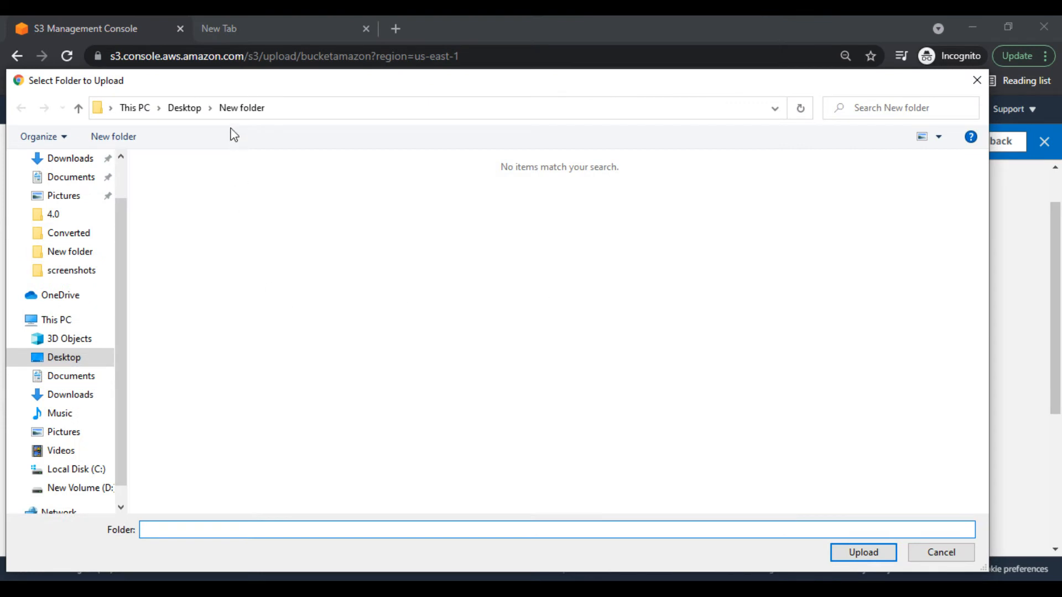
pyautogui.click(196, 109)
pyautogui.click(152, 210)
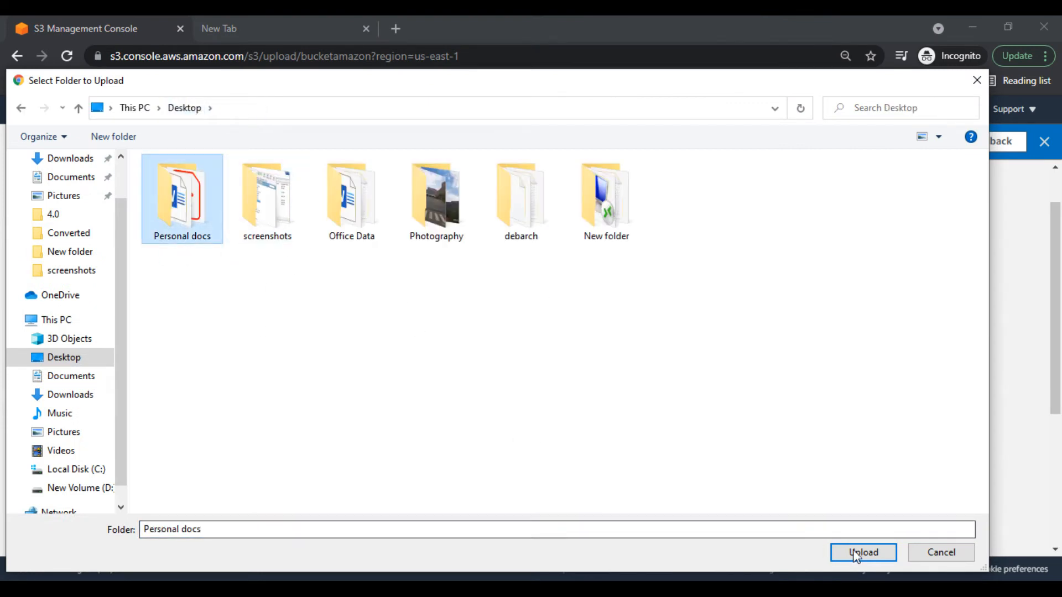
pyautogui.click(949, 555)
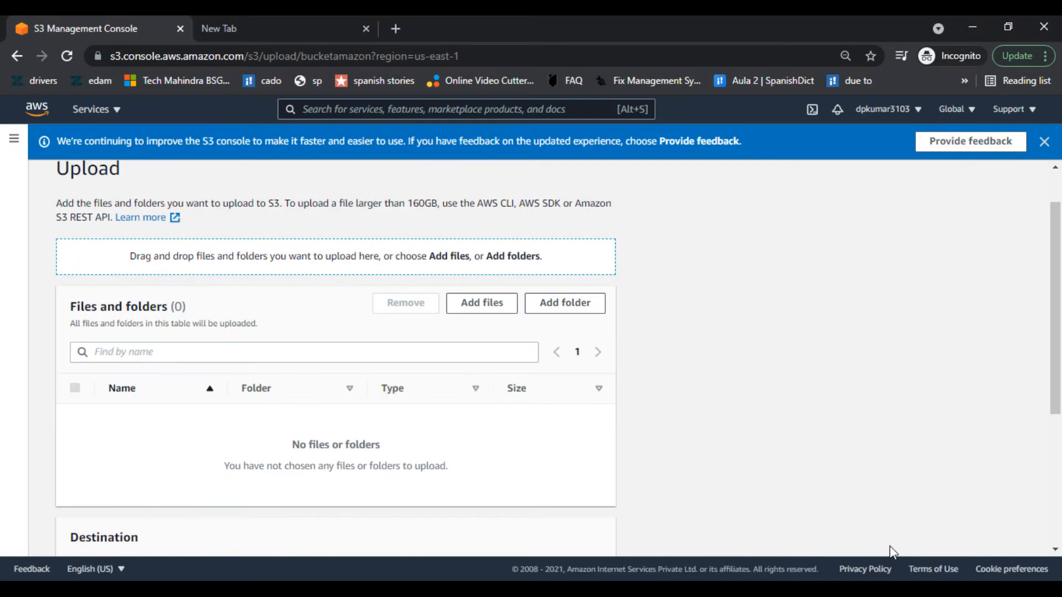
# - Add bucket.txt from Desktop\New folder to the upload list
pyautogui.click(499, 308)
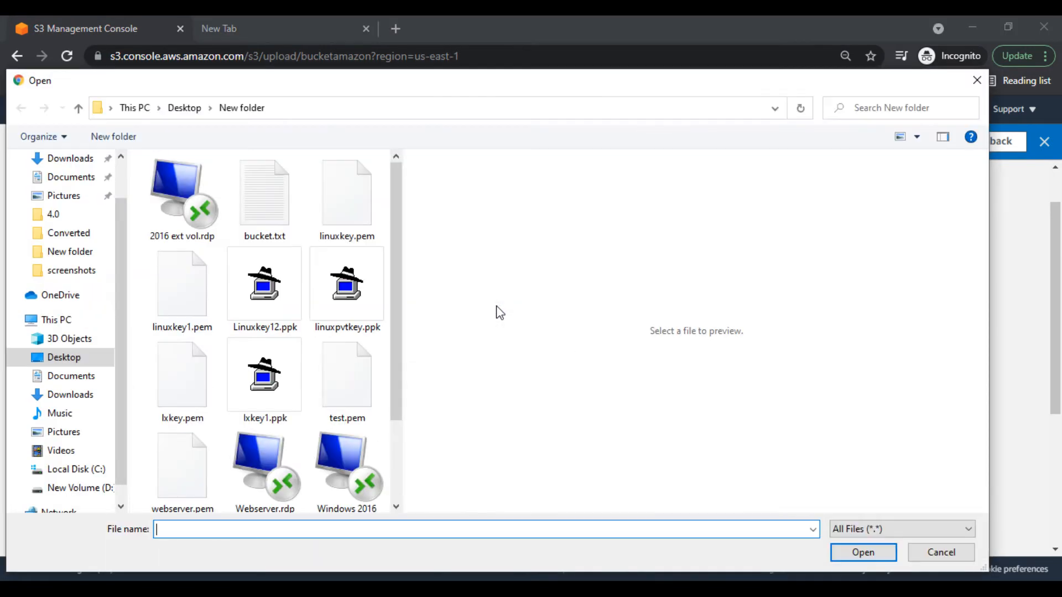
pyautogui.click(252, 208)
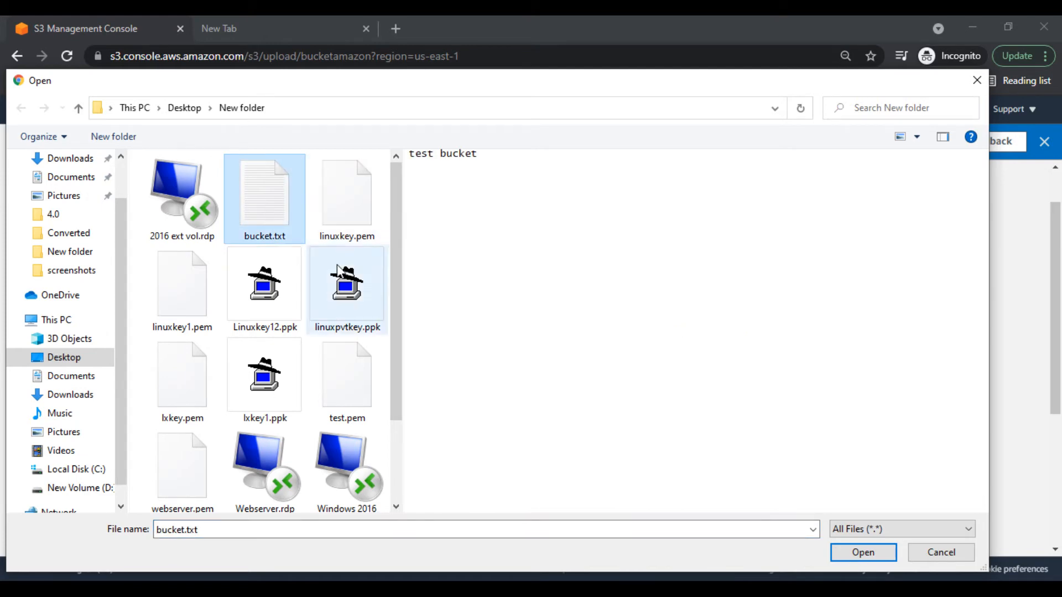
pyautogui.click(862, 556)
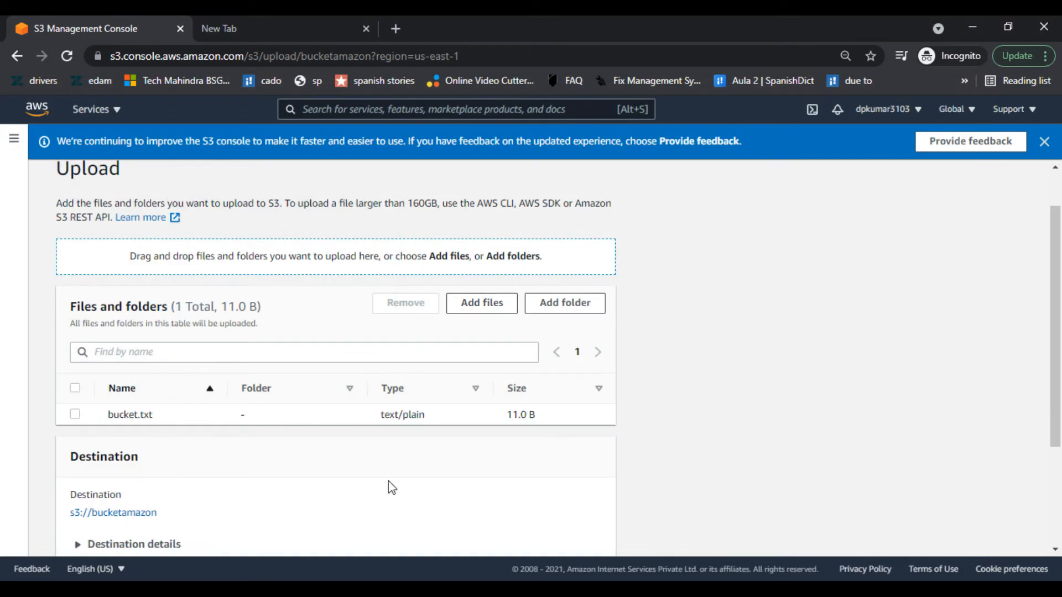
pyautogui.scroll(-3, 287, 484)
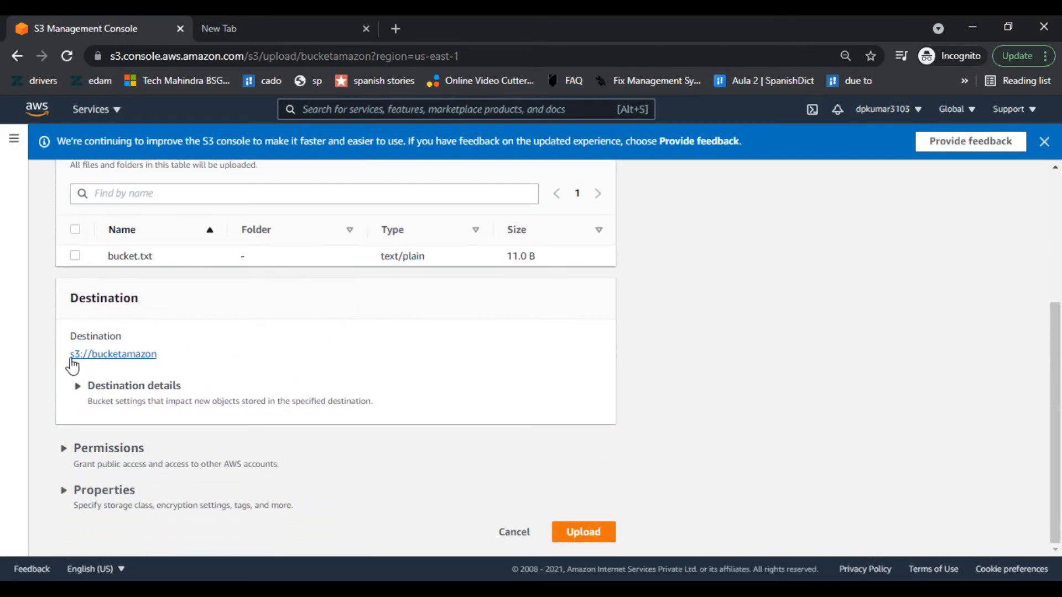
pyautogui.click(179, 387)
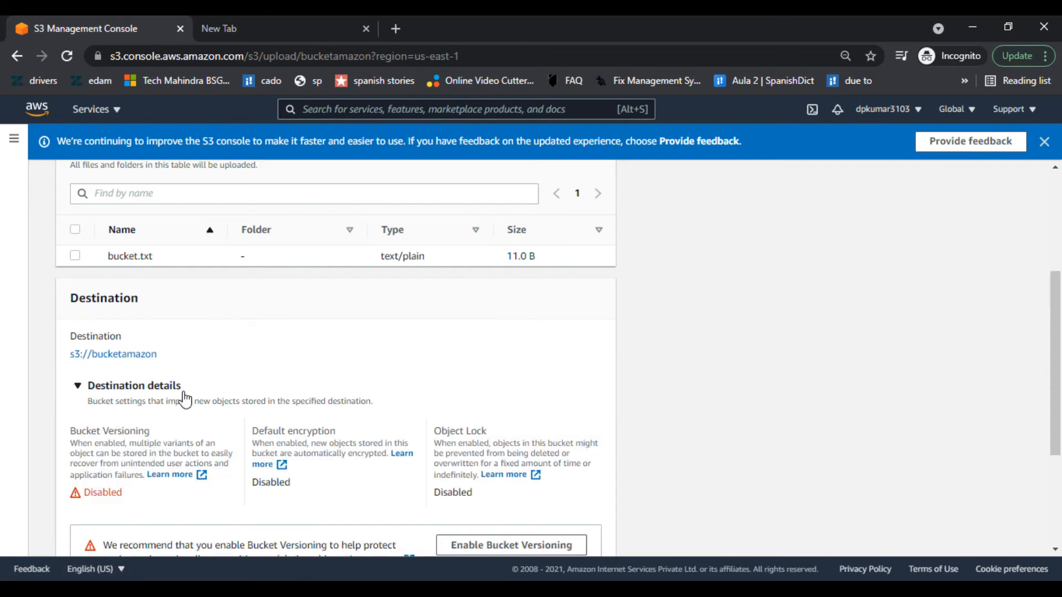
pyautogui.scroll(-1, 306, 363)
pyautogui.scroll(-2, 308, 365)
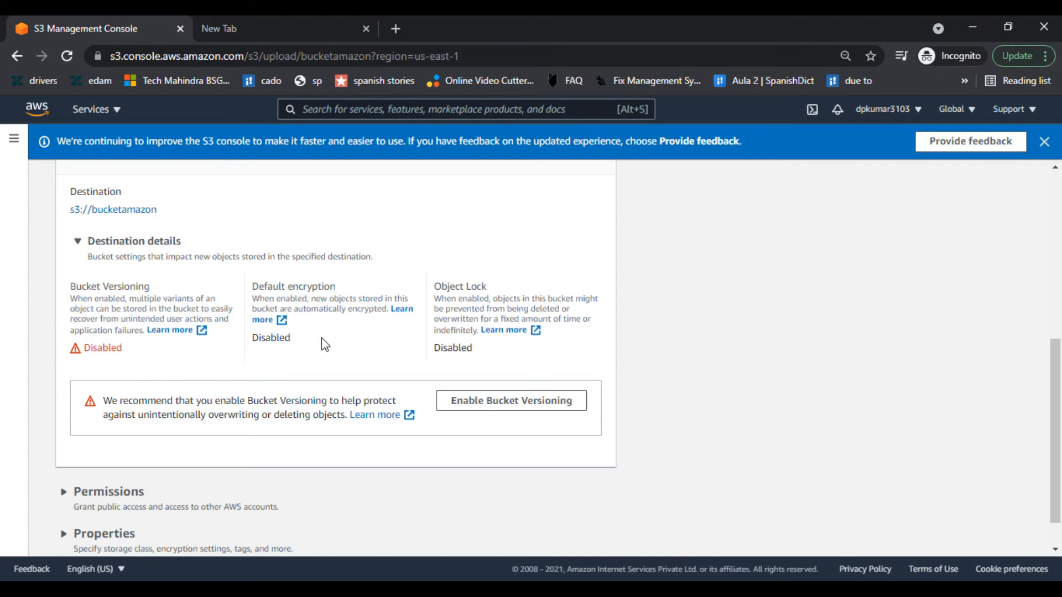
pyautogui.scroll(-1, 643, 301)
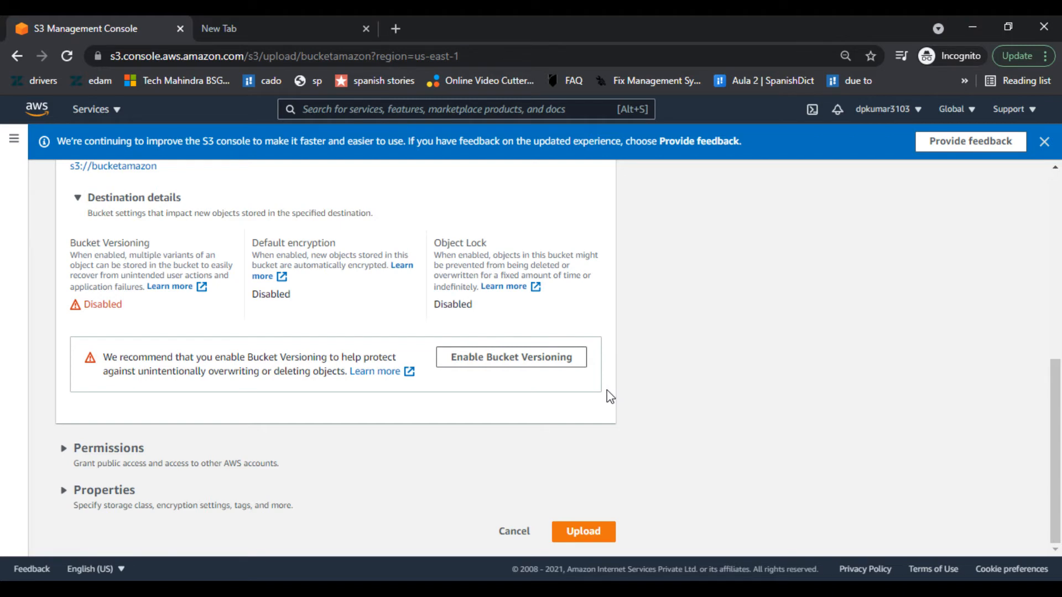
# - Expand the upload's Permissions section, keeping the Private access setting
pyautogui.click(182, 468)
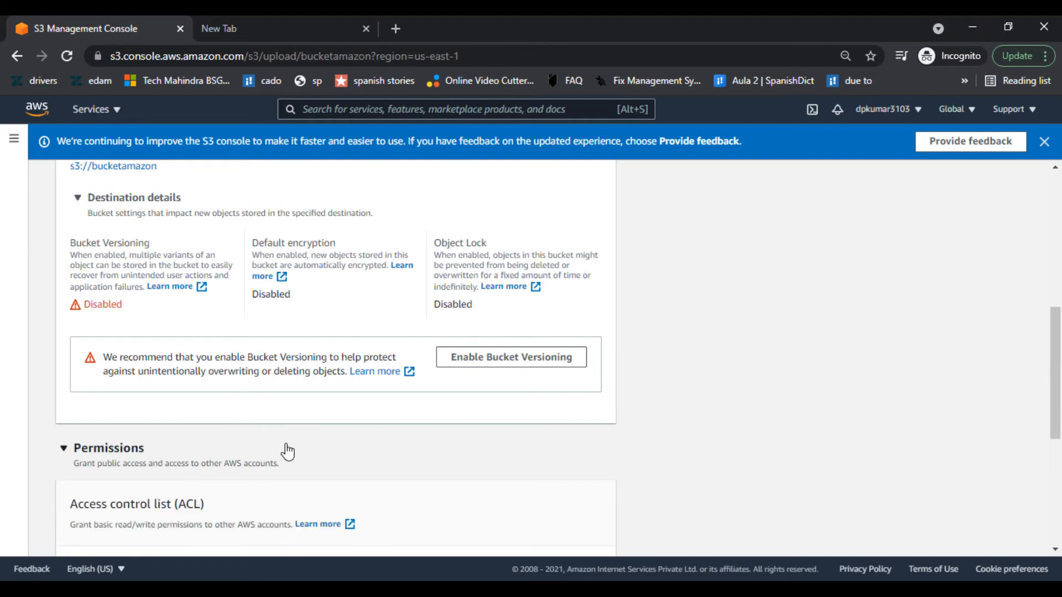
pyautogui.scroll(-5, 322, 450)
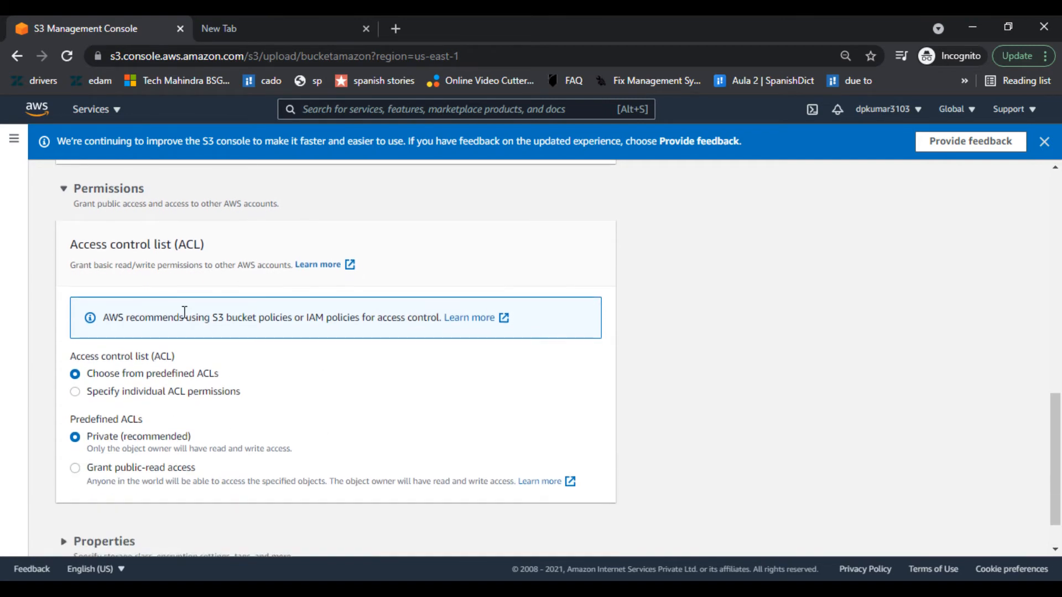
pyautogui.scroll(-1, 225, 414)
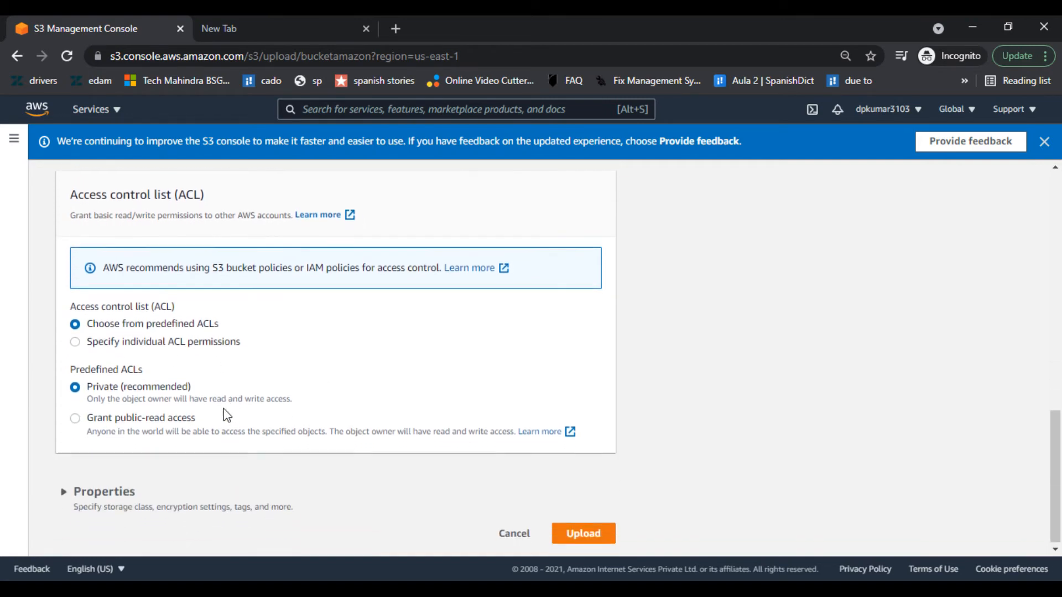
# - Expand Properties, keeping Standard storage class with no encryption key, tags or metadata
pyautogui.click(111, 491)
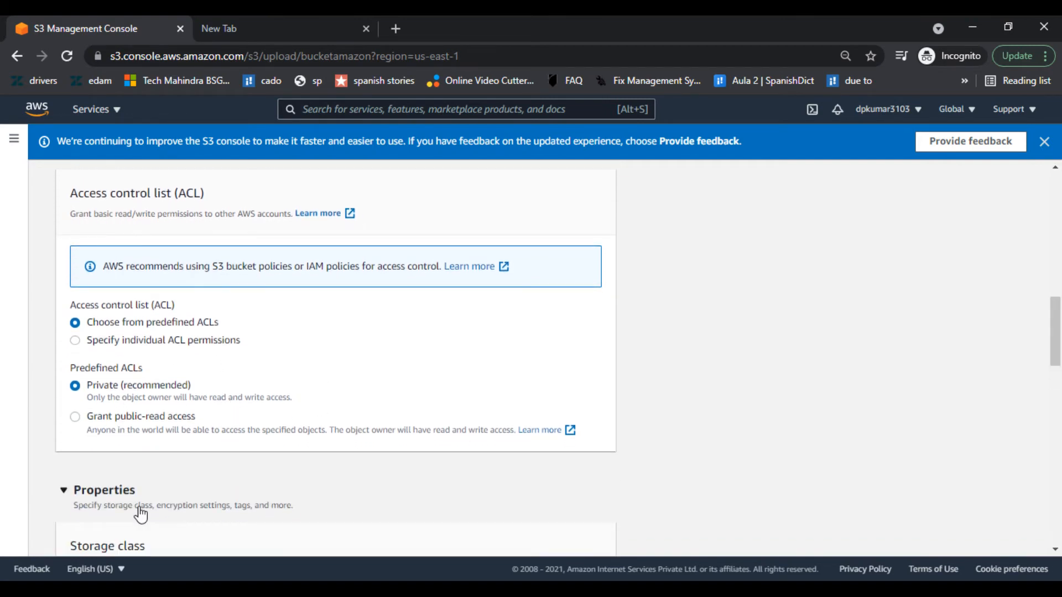
pyautogui.scroll(-5, 783, 409)
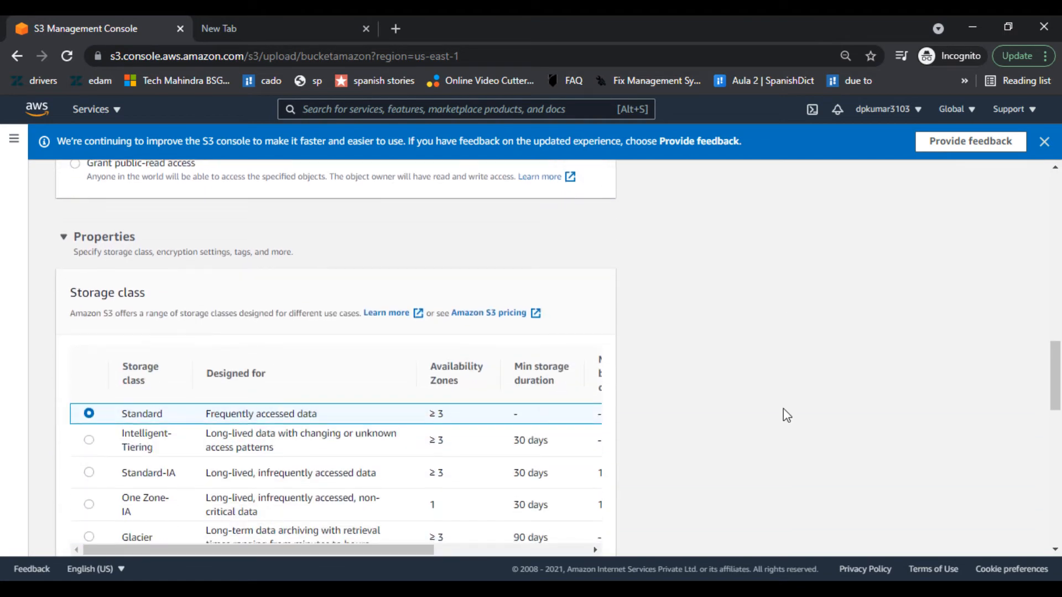
pyautogui.scroll(-2, 657, 333)
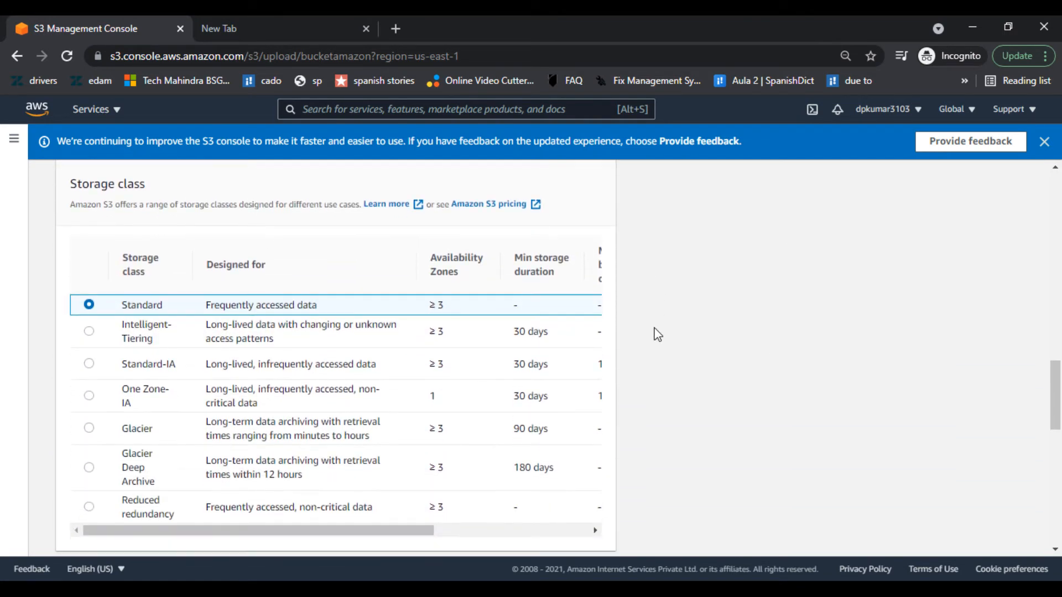
pyautogui.scroll(2, 656, 334)
pyautogui.scroll(-2, 656, 334)
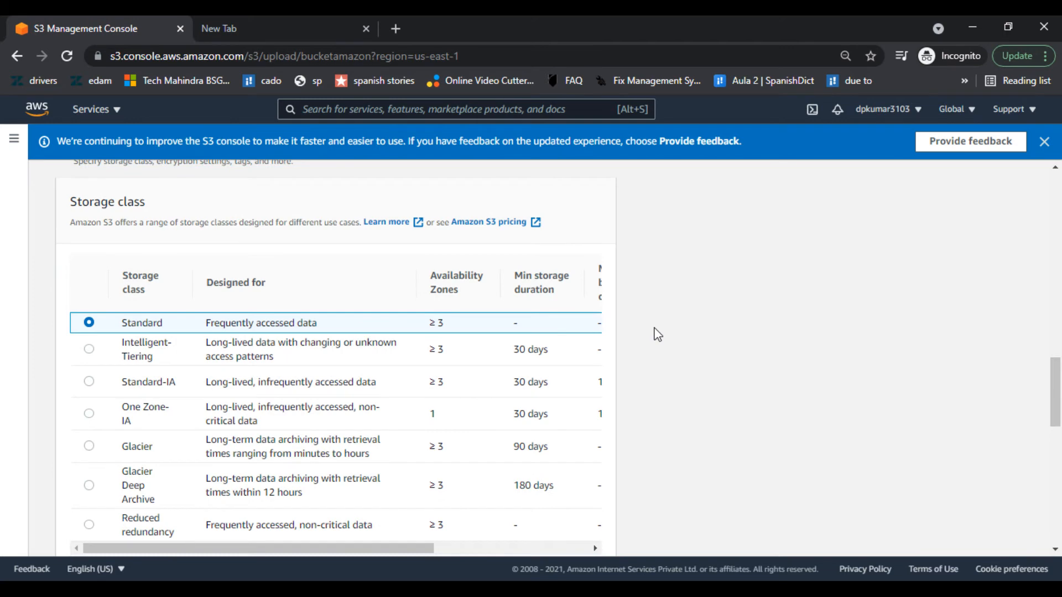
pyautogui.scroll(-2, 657, 333)
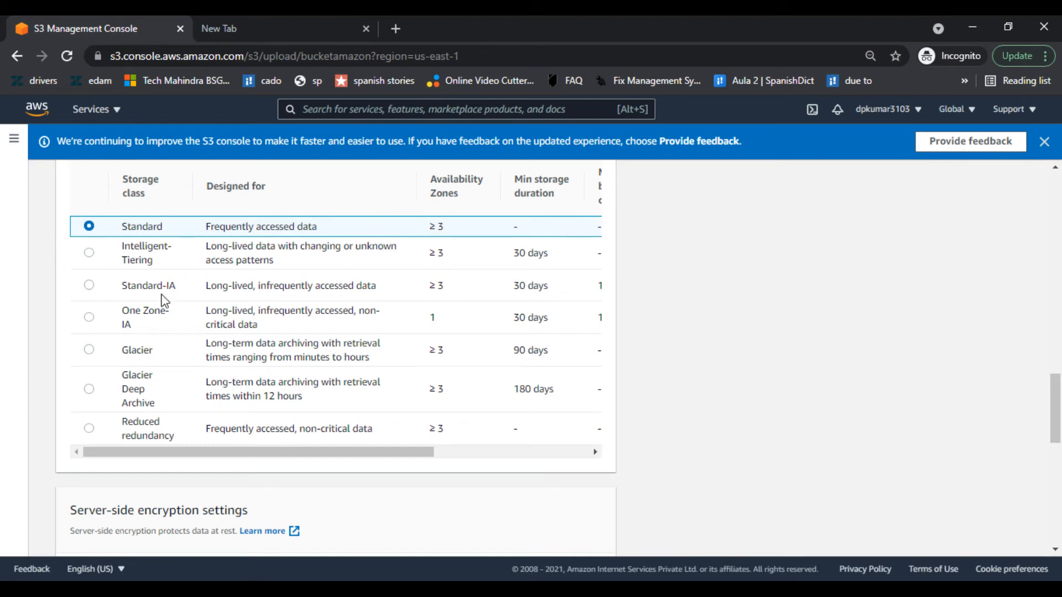
pyautogui.scroll(-1, 165, 300)
pyautogui.scroll(2, 162, 296)
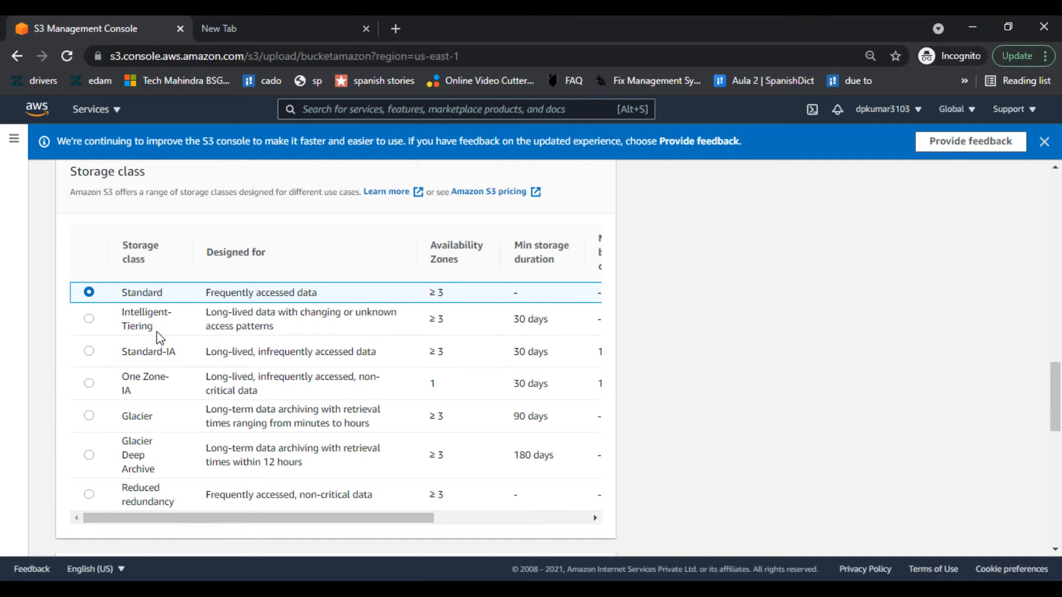
pyautogui.scroll(-3, 162, 420)
pyautogui.scroll(2, 161, 417)
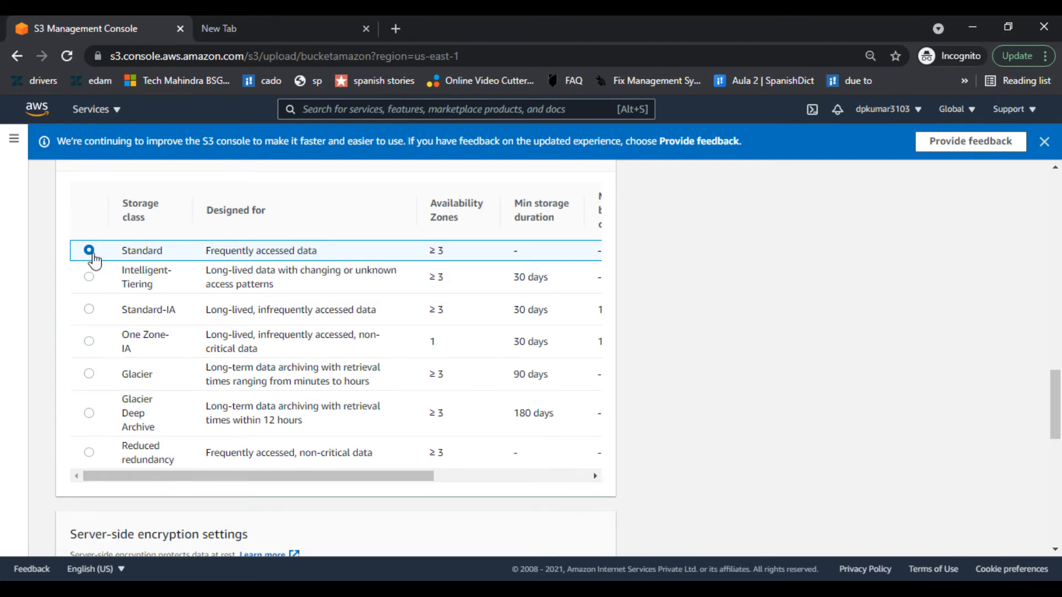
pyautogui.scroll(-5, 344, 260)
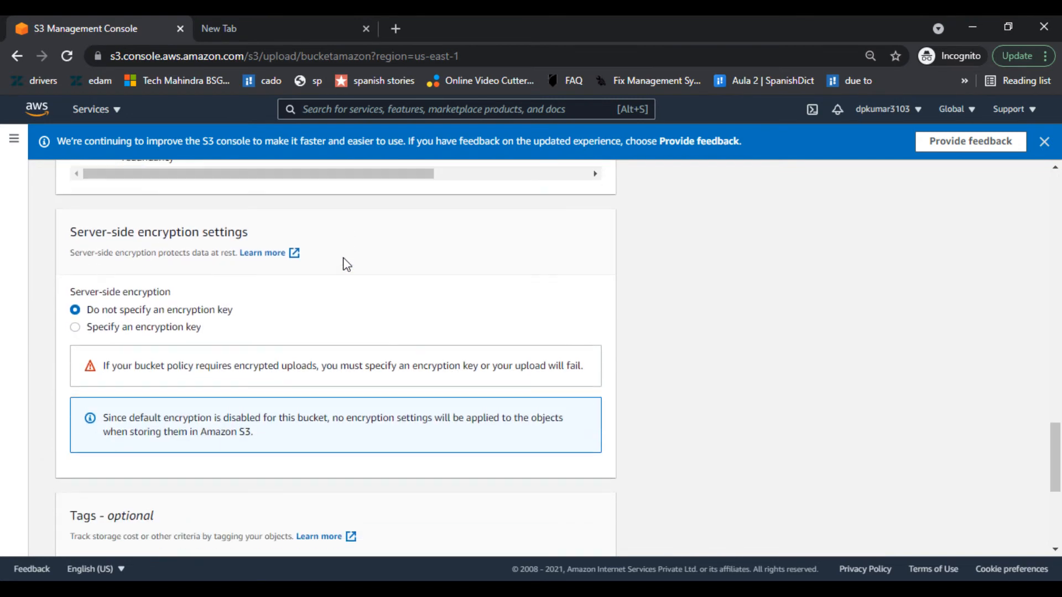
pyautogui.scroll(-5, 464, 291)
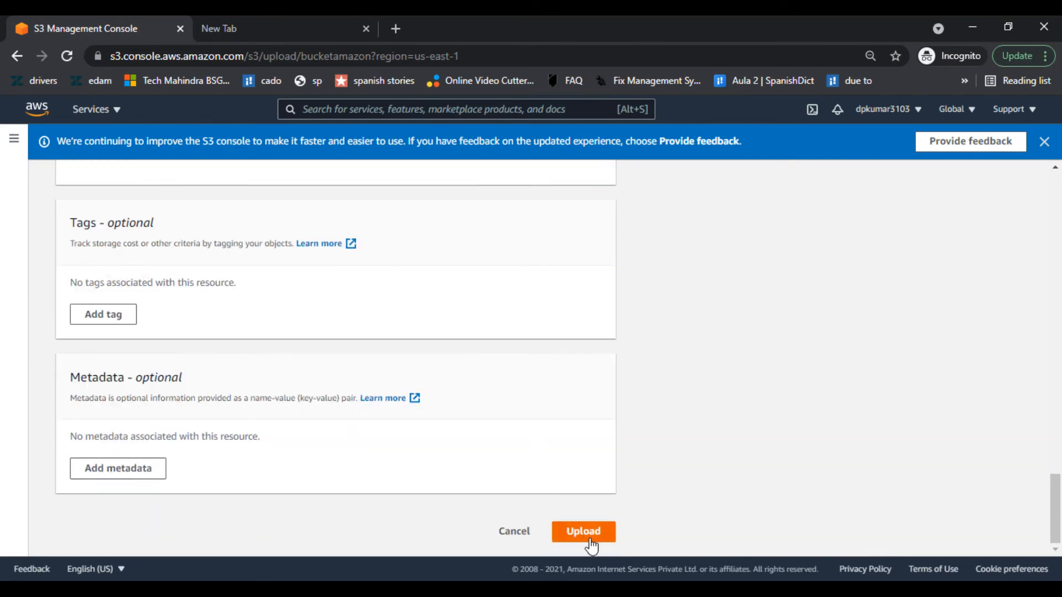
# - Upload bucket.txt to bucketamazon and check the status page: 1 file succeeded, 0 failed
pyautogui.click(590, 544)
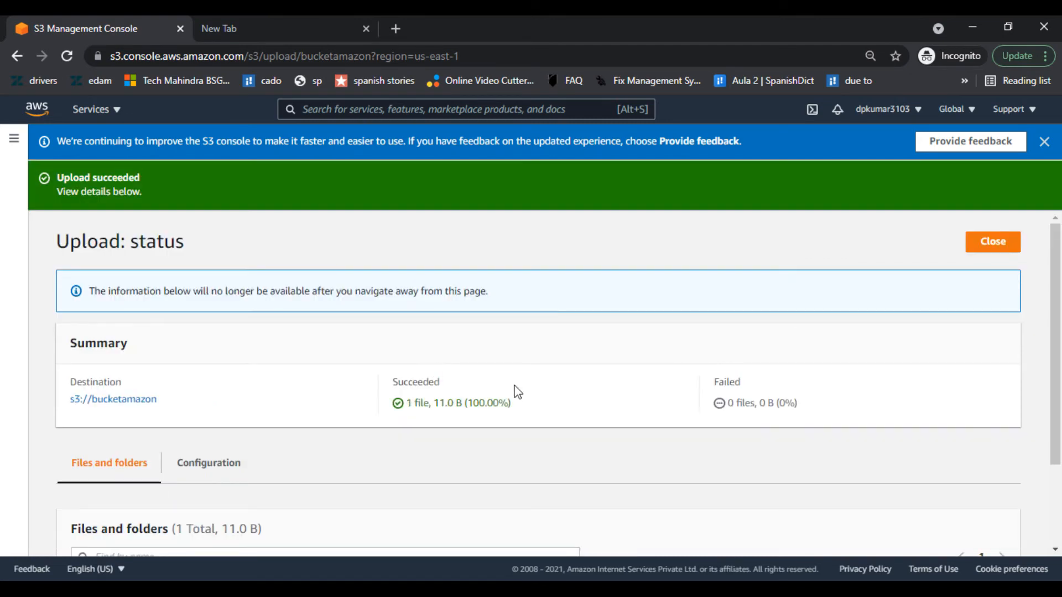
pyautogui.scroll(-3, 517, 391)
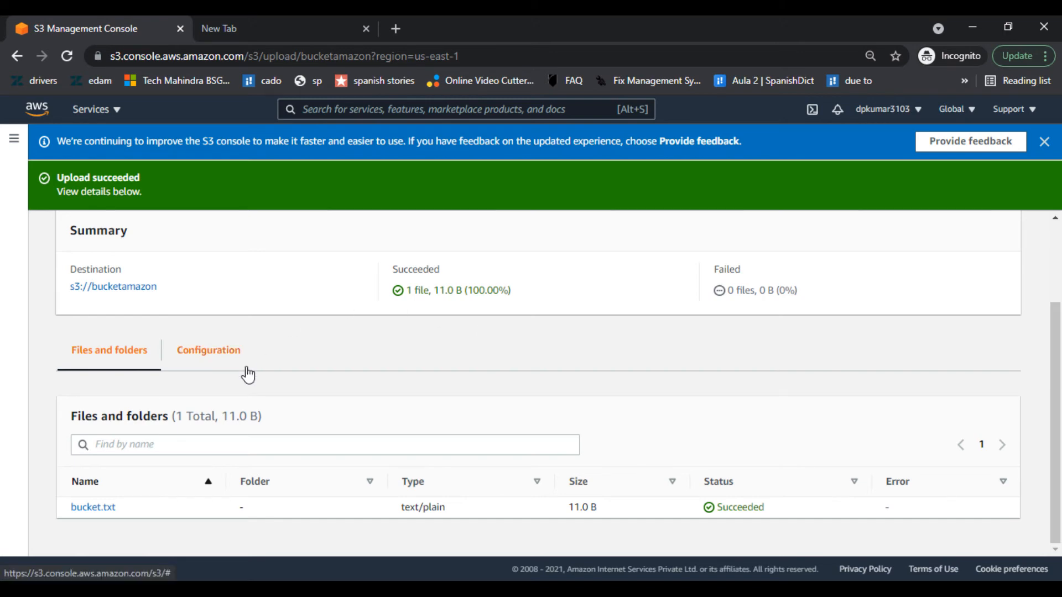
pyautogui.scroll(2, 248, 374)
pyautogui.scroll(-2, 247, 375)
# - Open bucket.txt's object overview and load its object URL, which returns AccessDenied
pyautogui.click(92, 510)
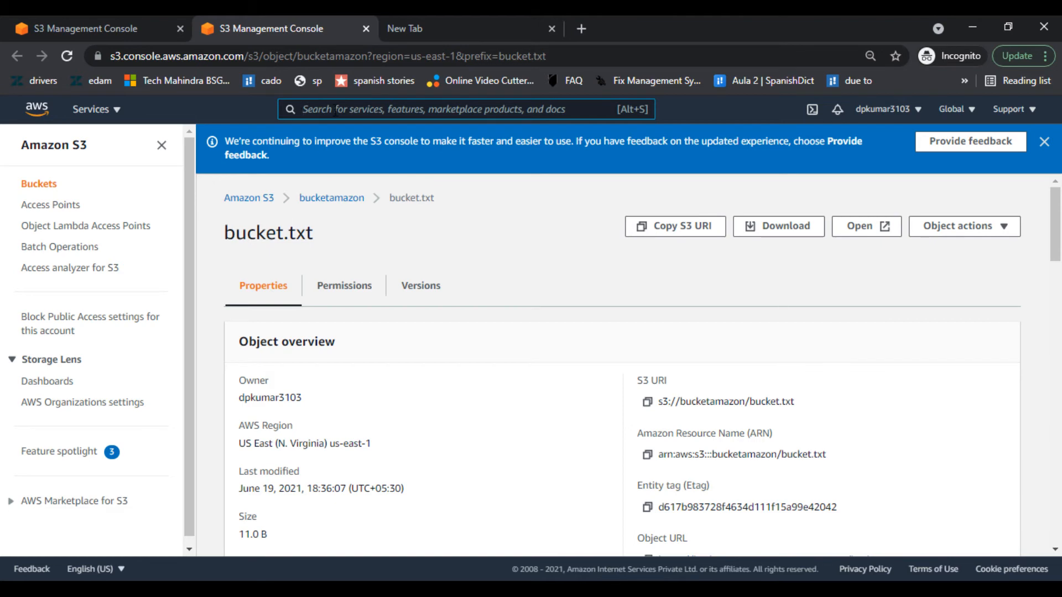
pyautogui.scroll(-5, 460, 238)
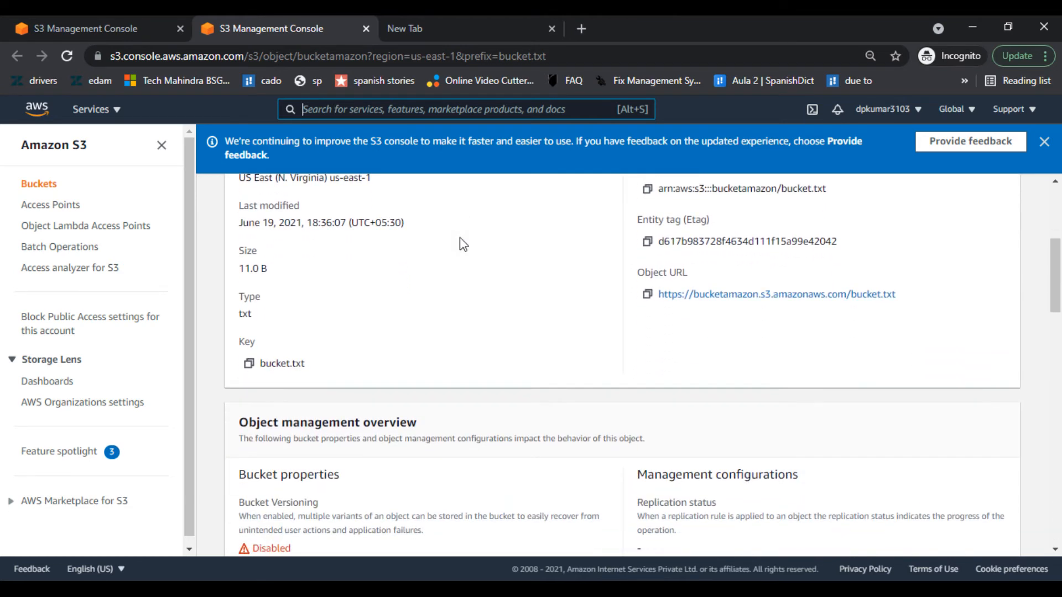
pyautogui.scroll(3, 459, 245)
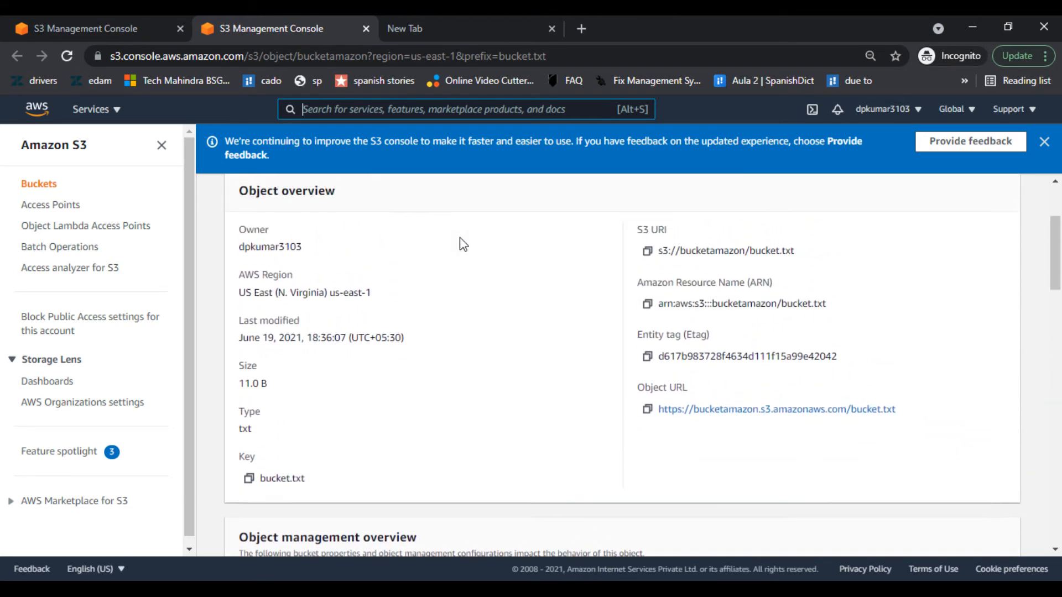
pyautogui.scroll(1, 460, 239)
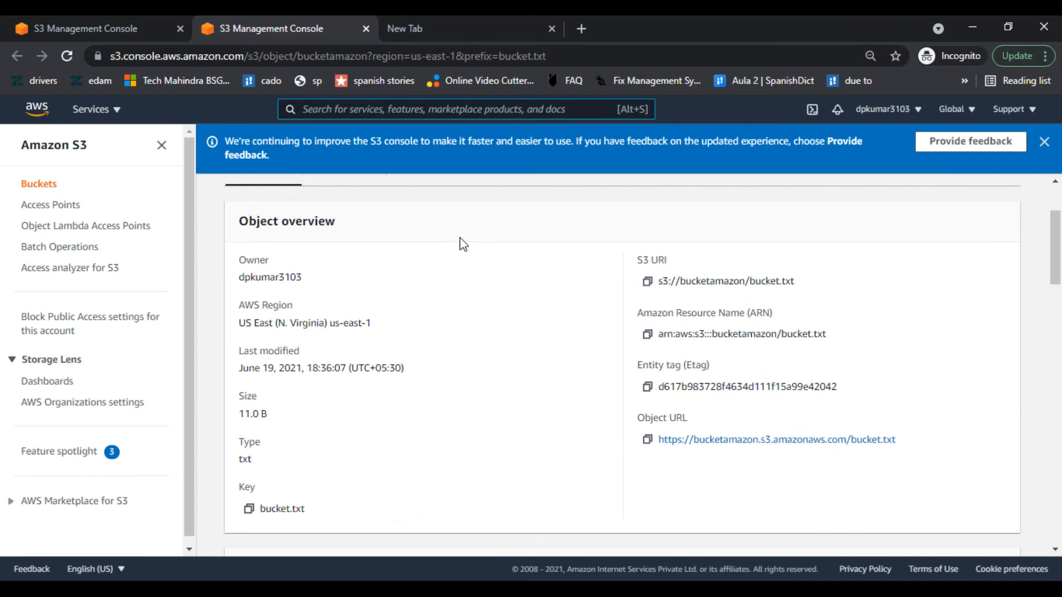
pyautogui.click(720, 443)
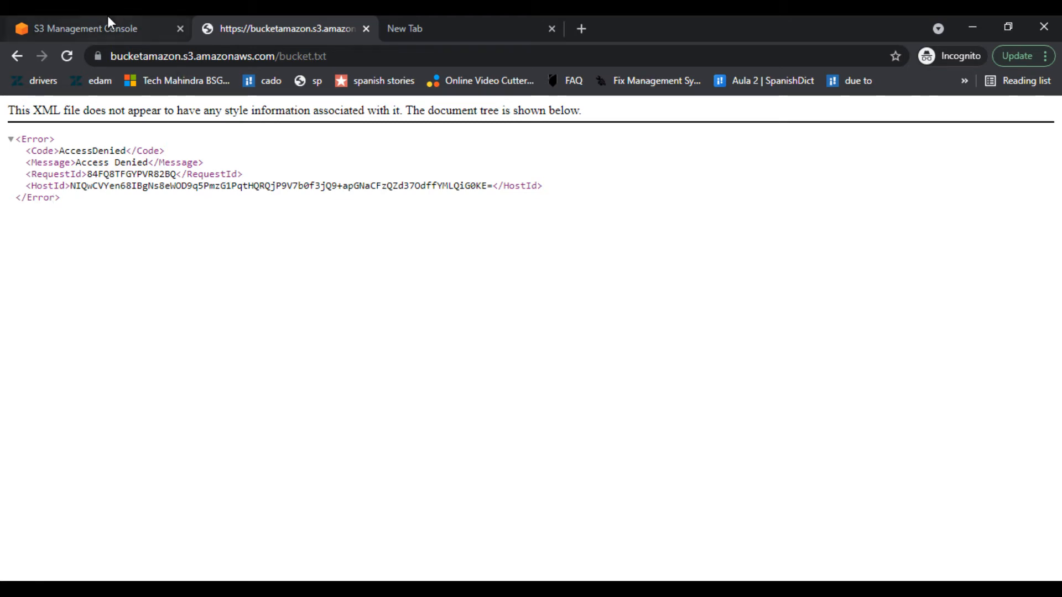
# - Go back from the AccessDenied page to bucket.txt's object page in the S3 console
pyautogui.click(11, 57)
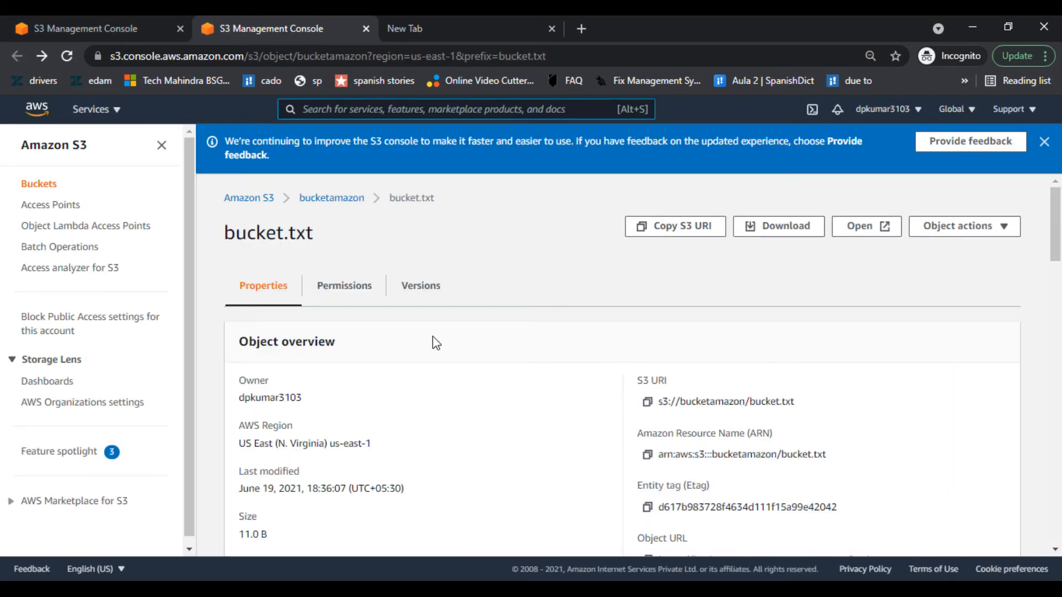
pyautogui.scroll(-4, 433, 337)
pyautogui.scroll(4, 432, 336)
# - Open bucket.txt from bucketamazon's object list in a new tab to read 'test bucket', then return
pyautogui.click(326, 199)
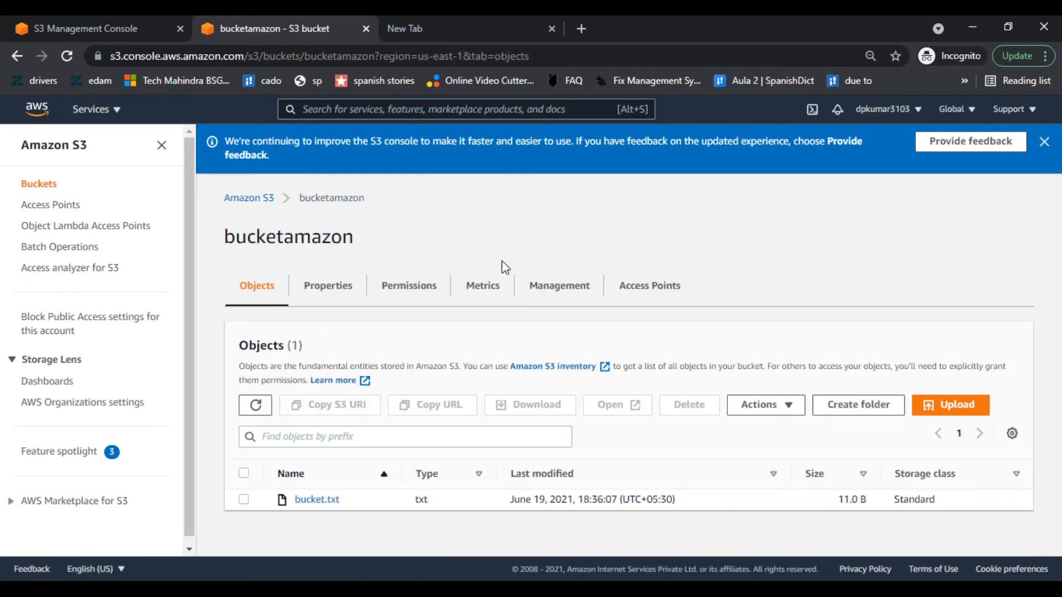
pyautogui.click(244, 500)
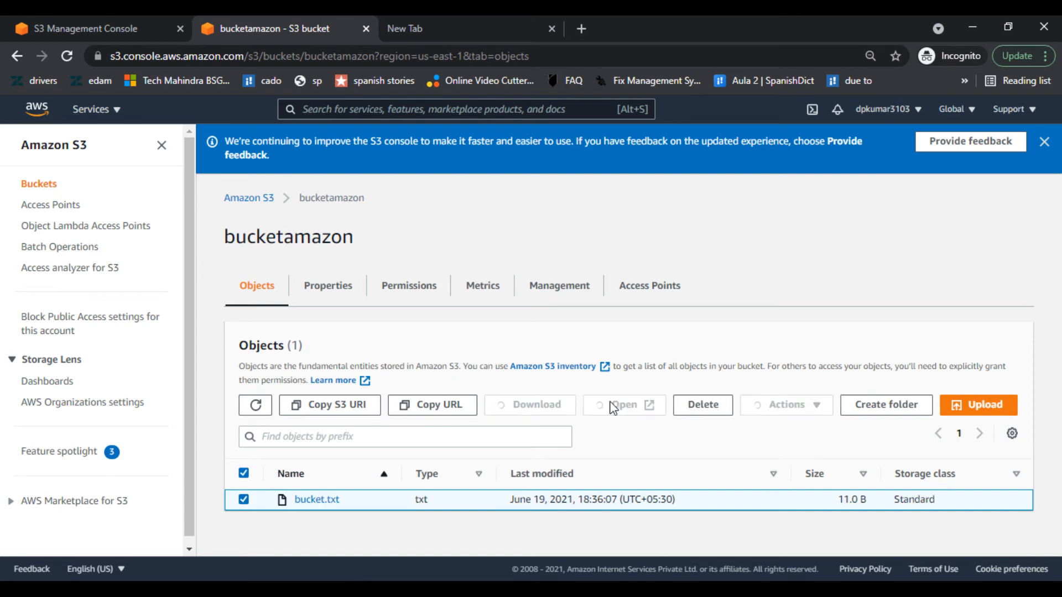
pyautogui.click(612, 407)
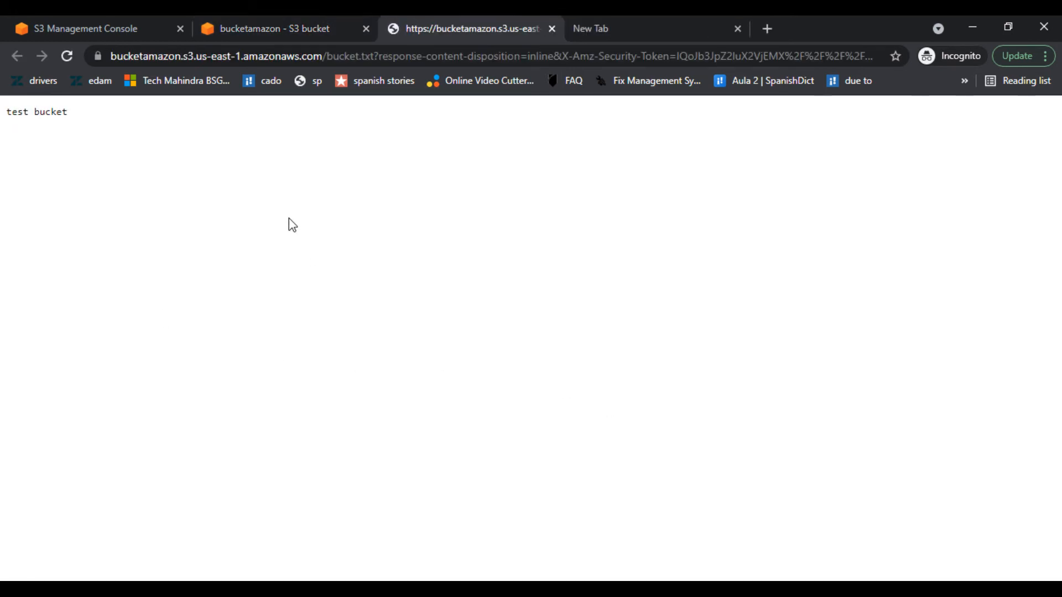
pyautogui.click(262, 18)
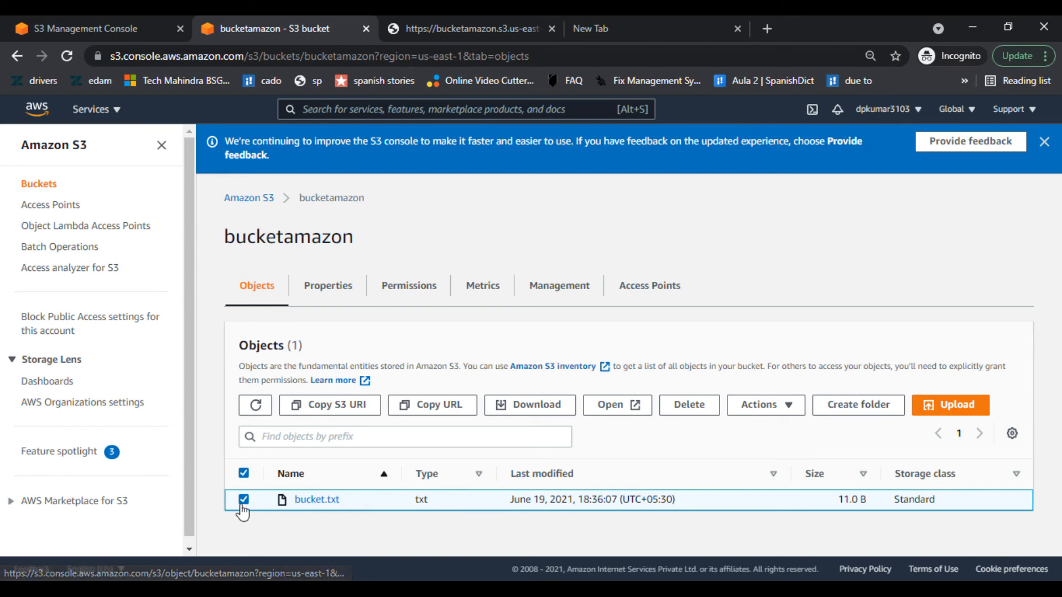
# - Copy bucket.txt's object URL and load it in the file's tab, getting Access Denied
pyautogui.click(437, 406)
pyautogui.click(465, 31)
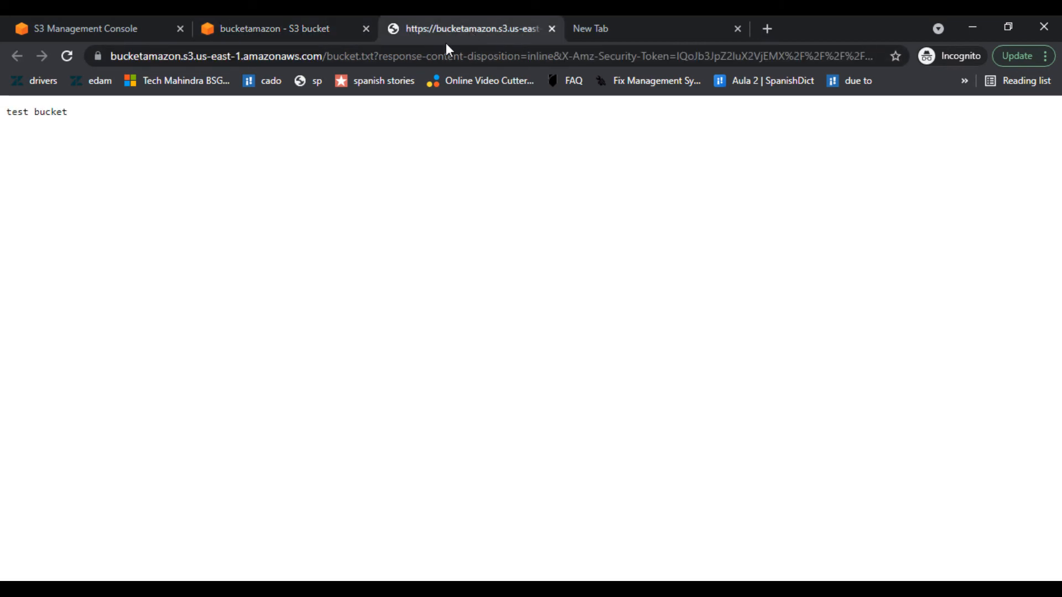
pyautogui.click(440, 61)
pyautogui.hotkey('ctrl', 'v')
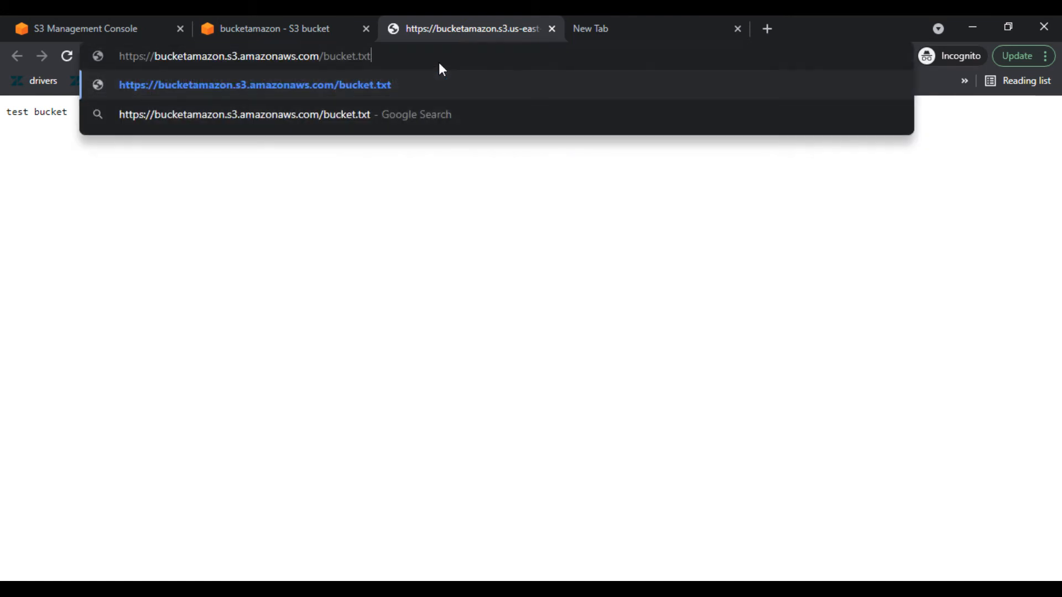
pyautogui.press('Return')
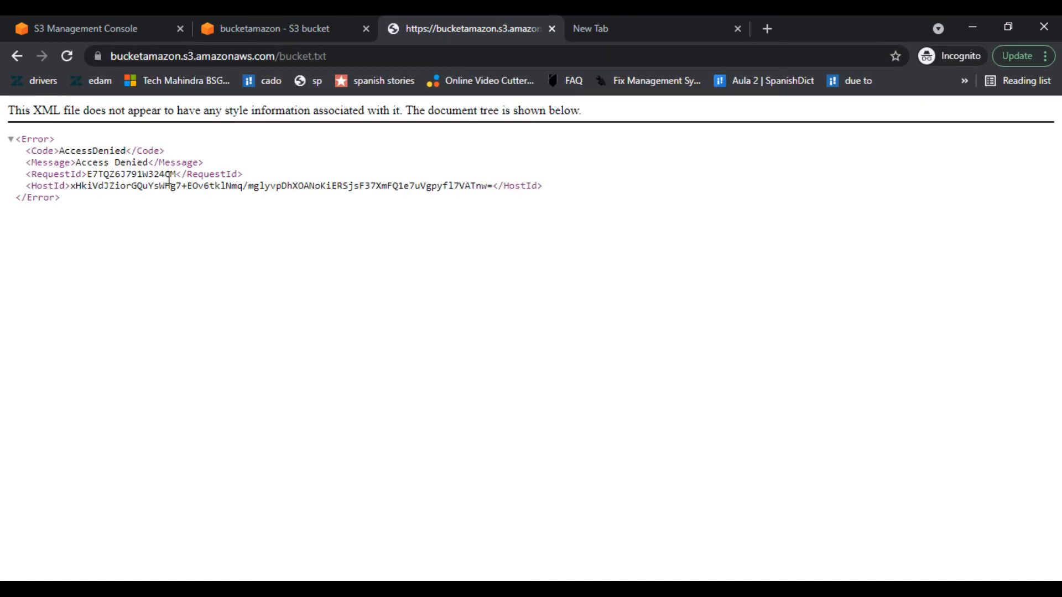
pyautogui.click(272, 19)
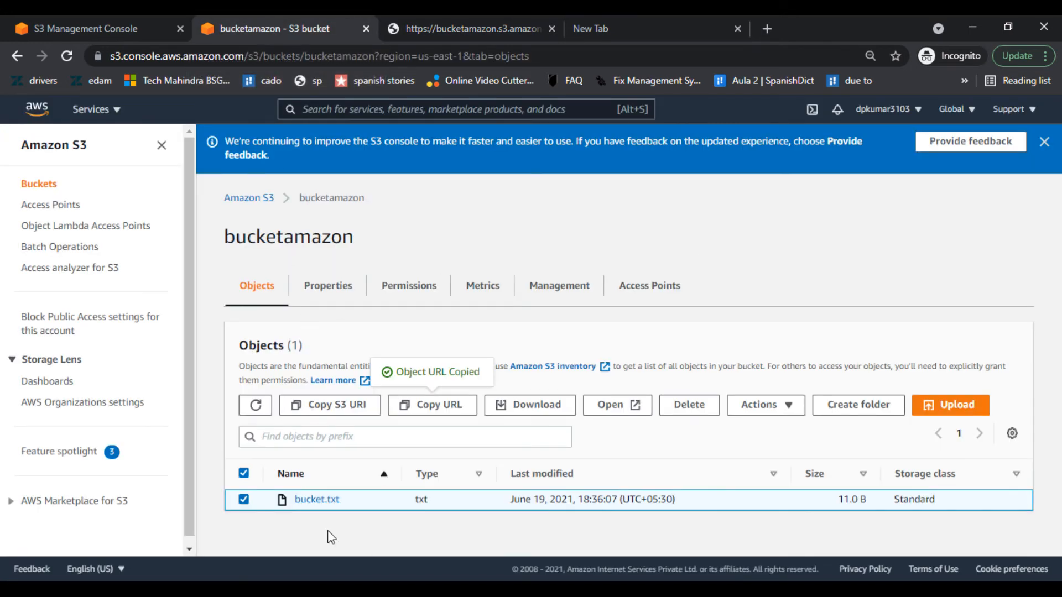
# - Attempt to make bucket.txt public; it fails because Block Public Access is on
pyautogui.click(773, 414)
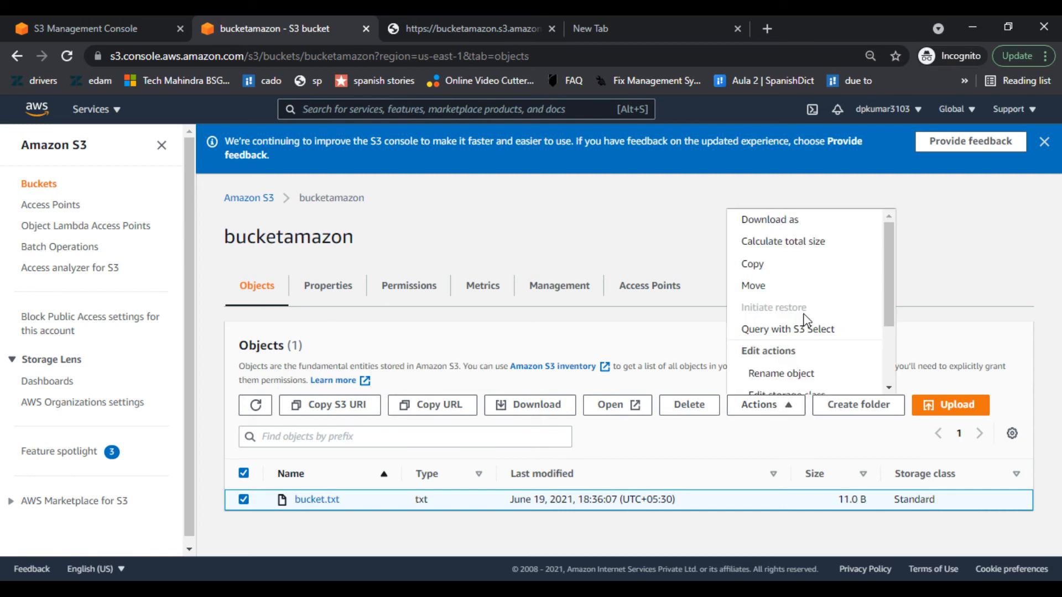
pyautogui.scroll(-2, 807, 321)
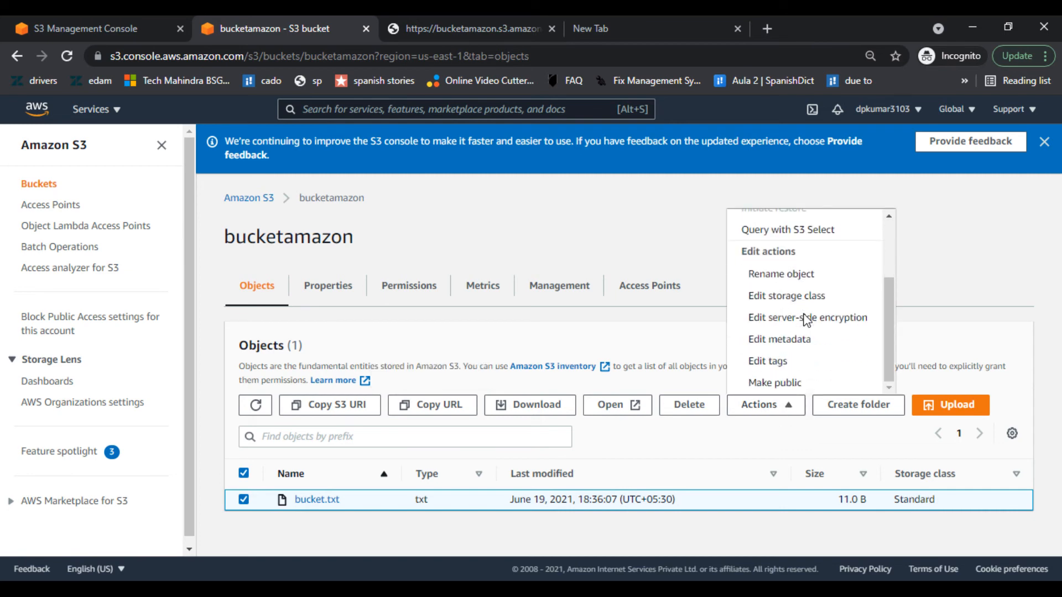
pyautogui.click(774, 383)
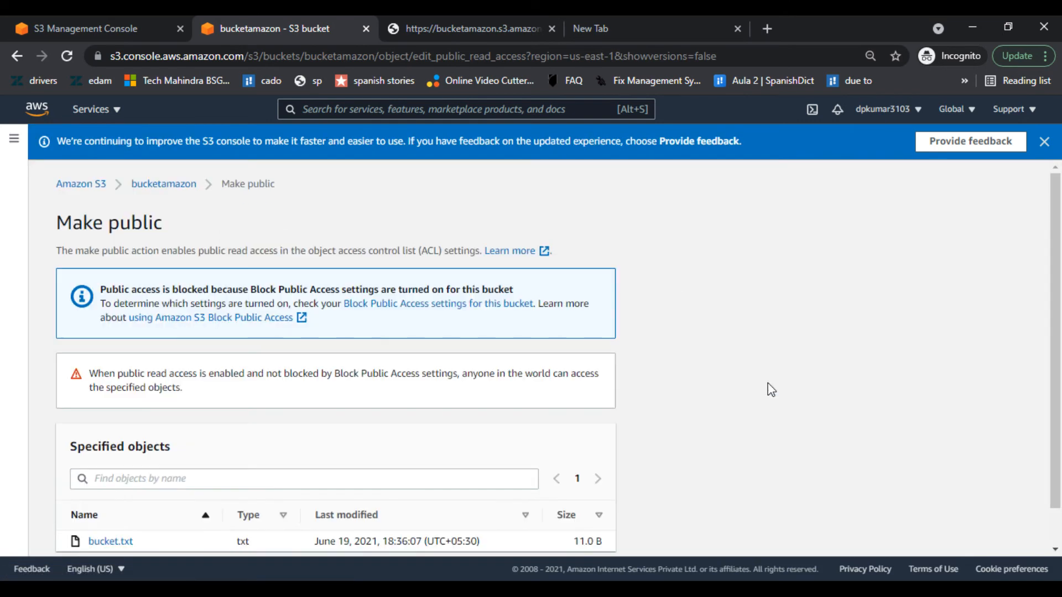
pyautogui.scroll(-1, 771, 390)
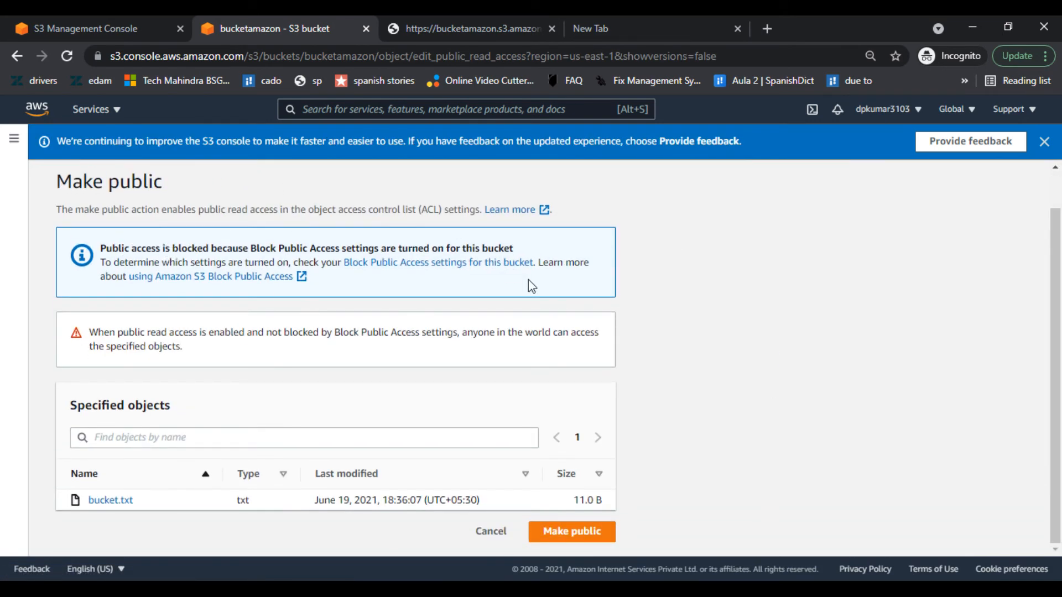
pyautogui.click(581, 531)
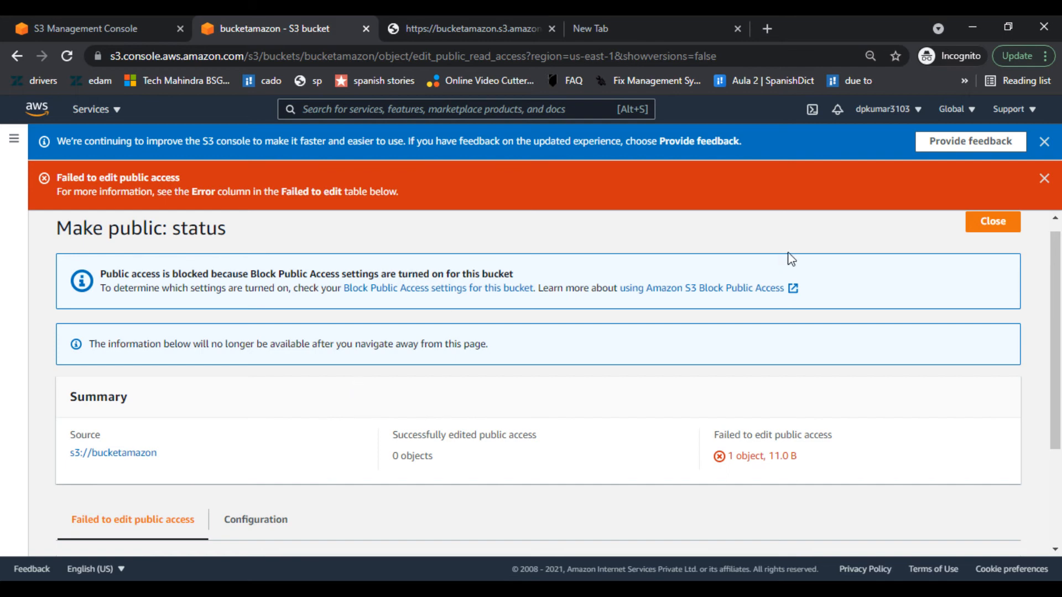
pyautogui.scroll(-3, 774, 362)
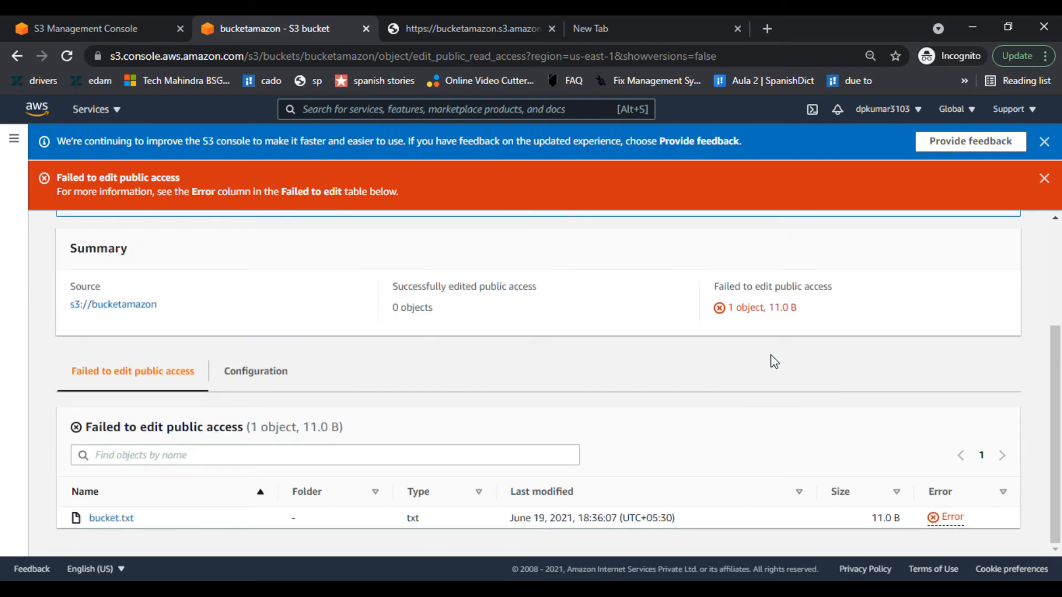
# - Close the Access Denied and failed-status tabs, then leave upload status for the object list
pyautogui.click(448, 24)
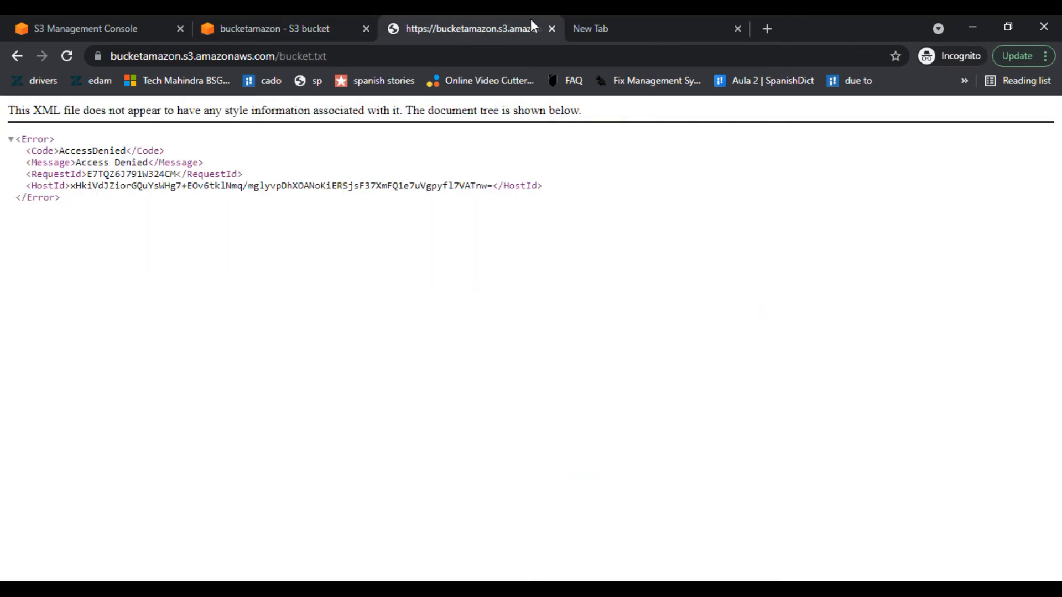
pyautogui.click(551, 28)
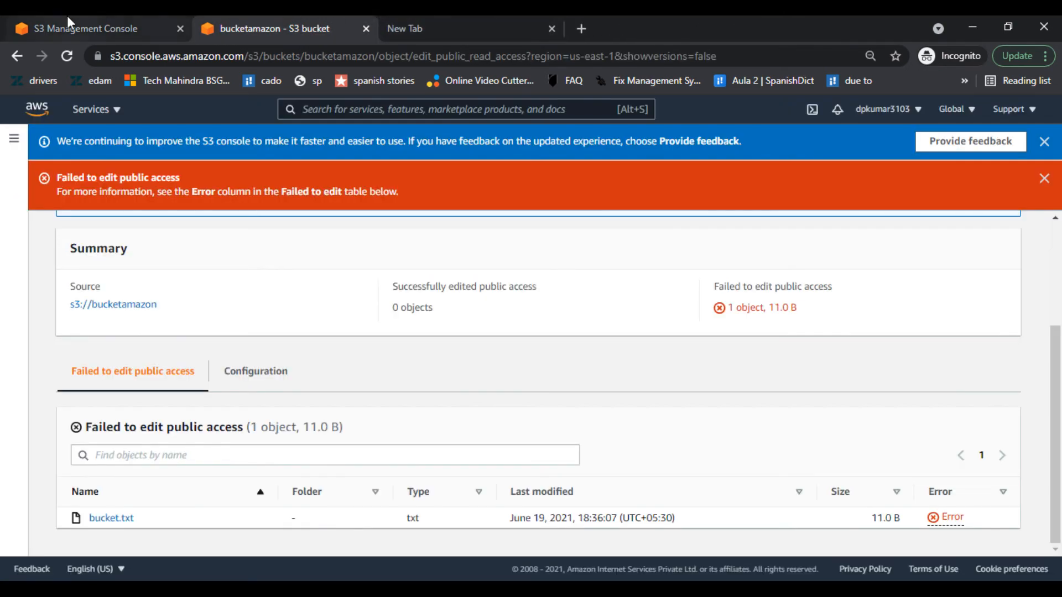
pyautogui.click(137, 24)
pyautogui.click(313, 27)
pyautogui.click(366, 29)
pyautogui.click(33, 17)
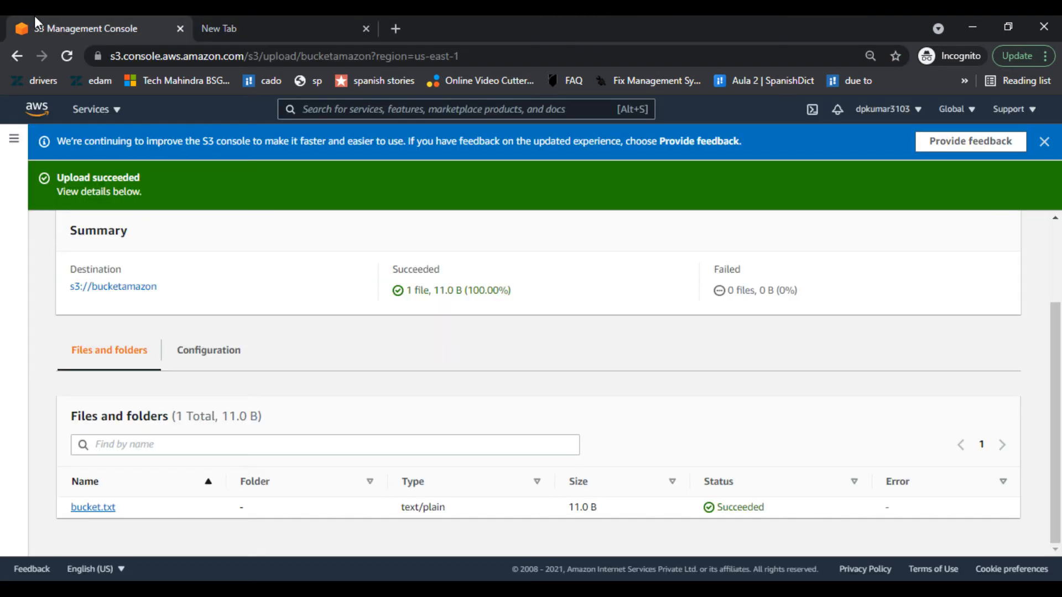
pyautogui.scroll(2, 310, 327)
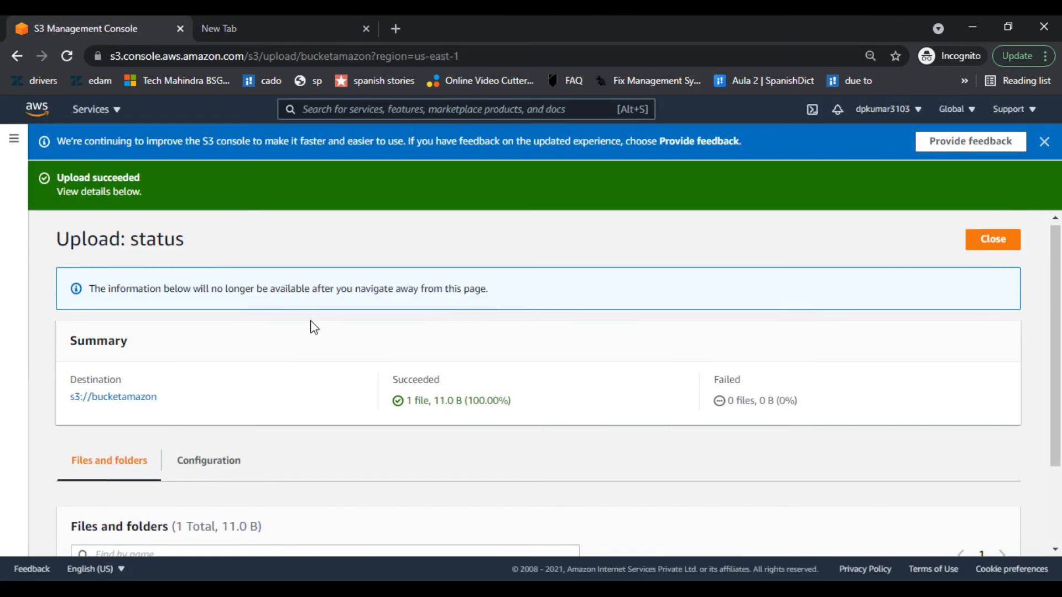
pyautogui.click(1010, 245)
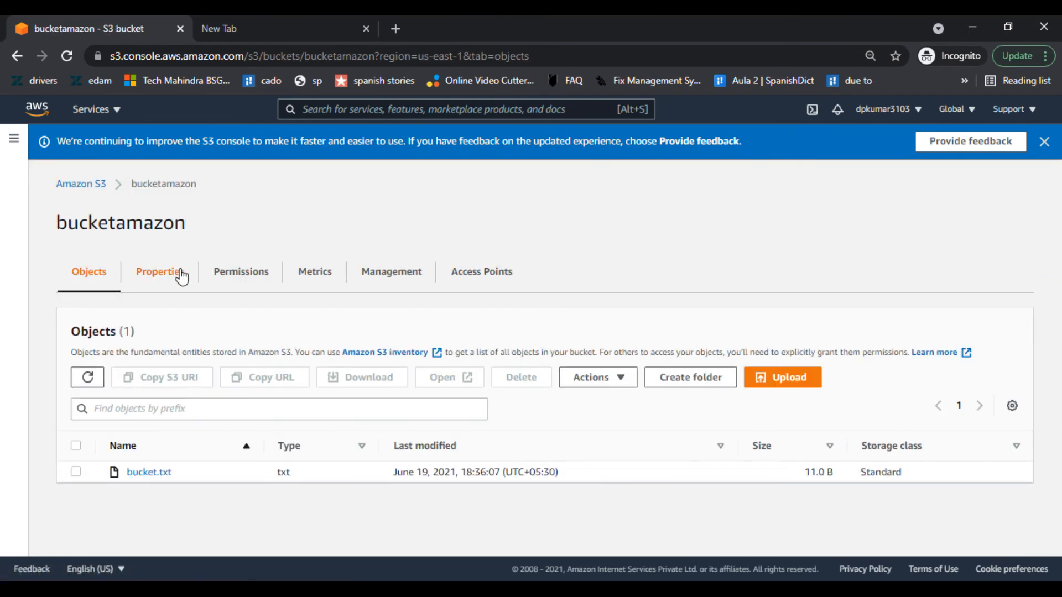
# - Retry making bucket.txt public, which fails again, and return to the object list
pyautogui.click(76, 472)
pyautogui.click(595, 377)
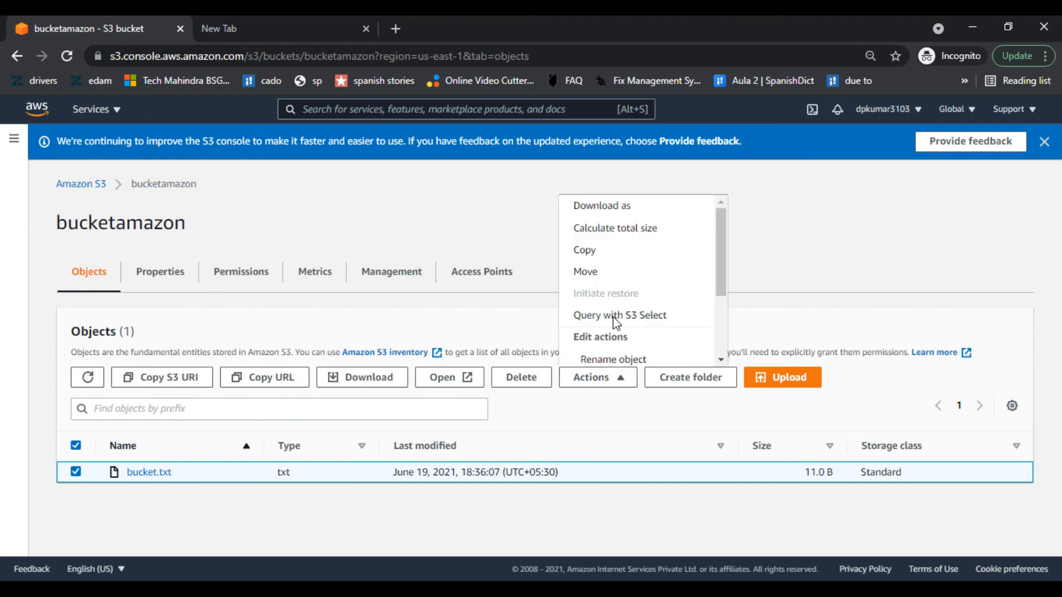
pyautogui.scroll(-1, 615, 320)
pyautogui.scroll(-1, 614, 320)
pyautogui.click(606, 355)
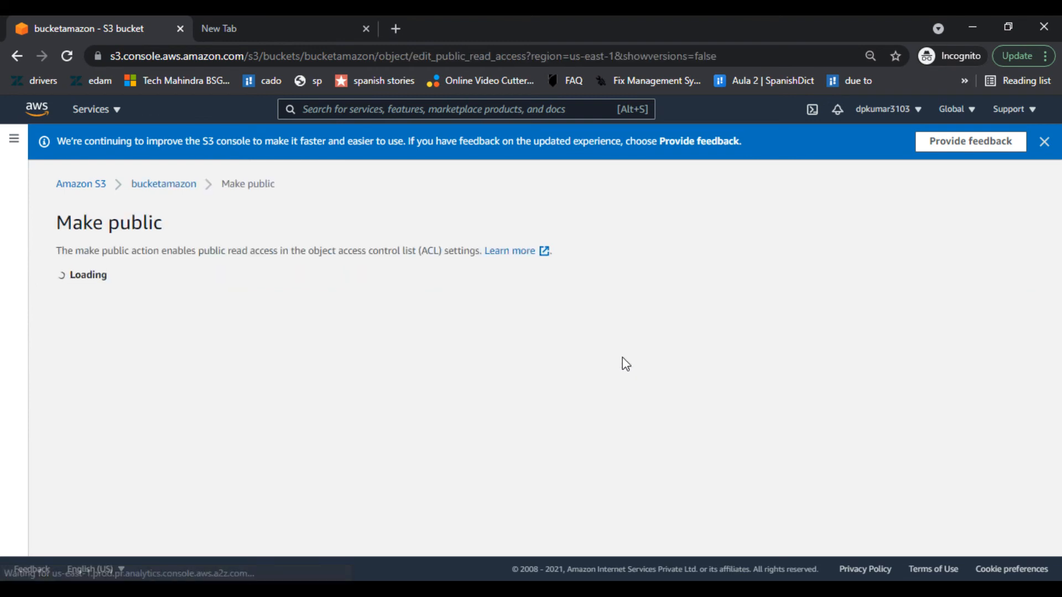
pyautogui.scroll(-1, 361, 391)
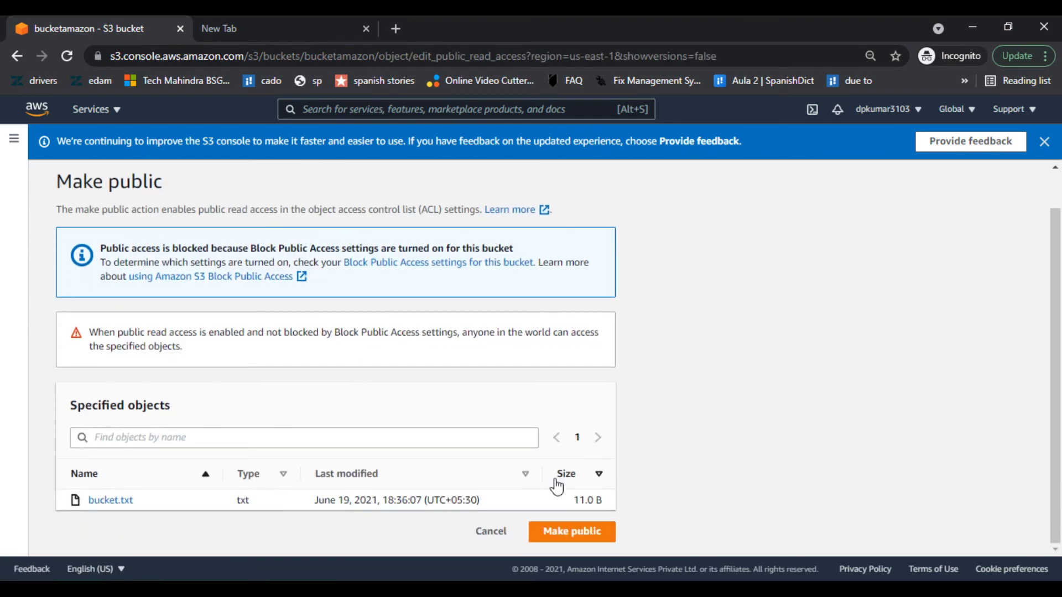
pyautogui.click(580, 532)
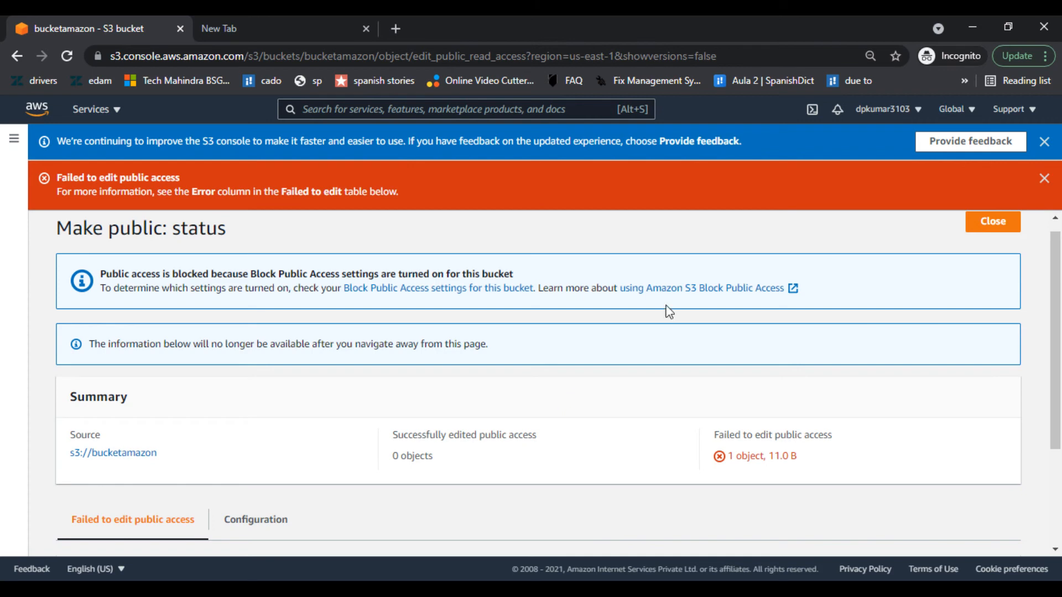
pyautogui.click(992, 222)
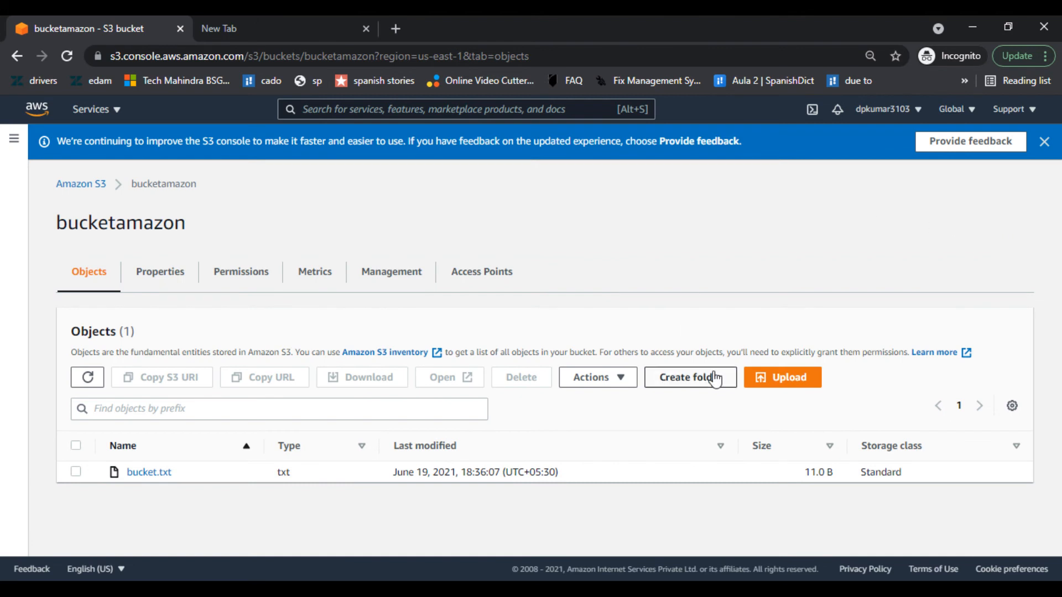
# - Retest bucket.txt's copied object URL in the new tab, still AccessDenied, then close that tab
pyautogui.click(76, 472)
pyautogui.click(283, 376)
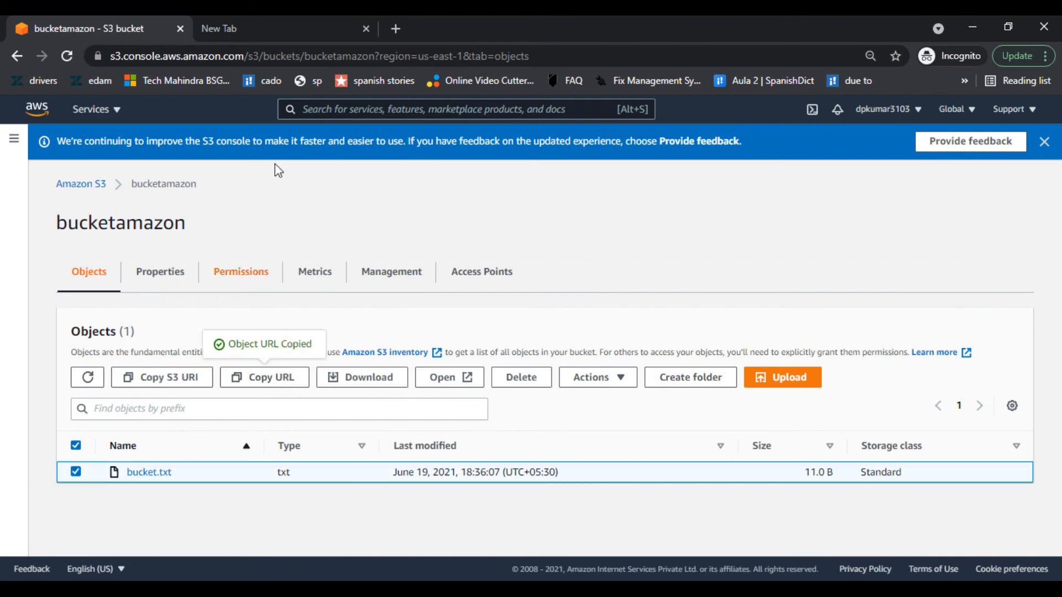
pyautogui.click(310, 29)
pyautogui.hotkey('ctrl', 'v')
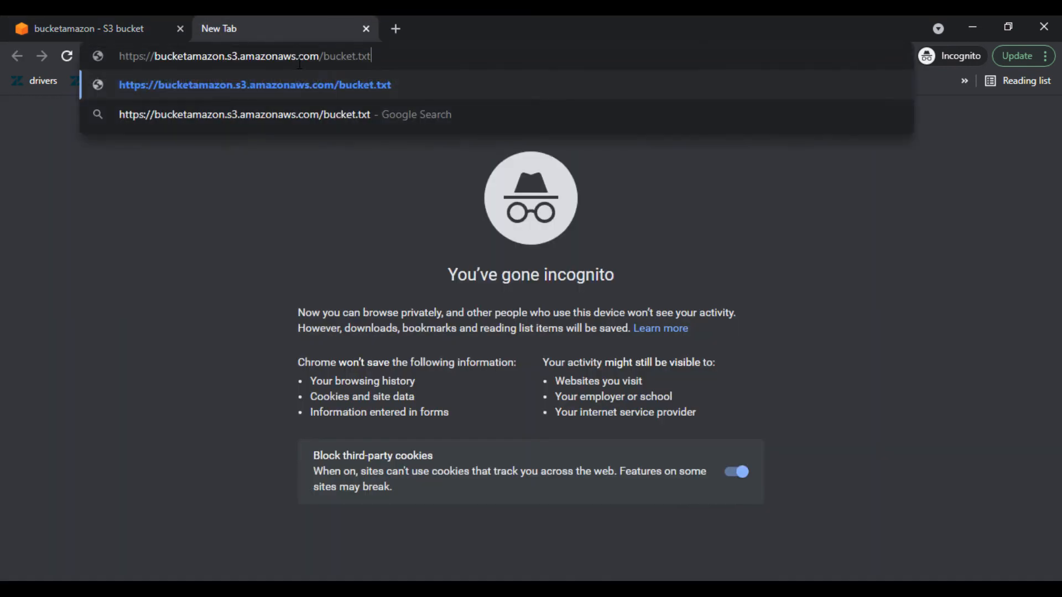
pyautogui.press('Return')
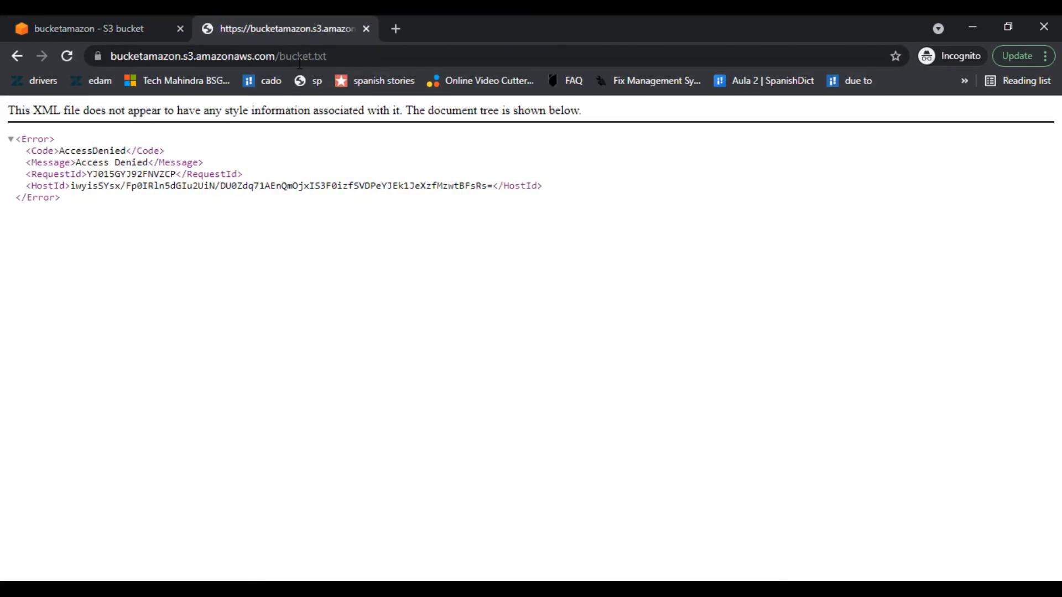
pyautogui.click(365, 29)
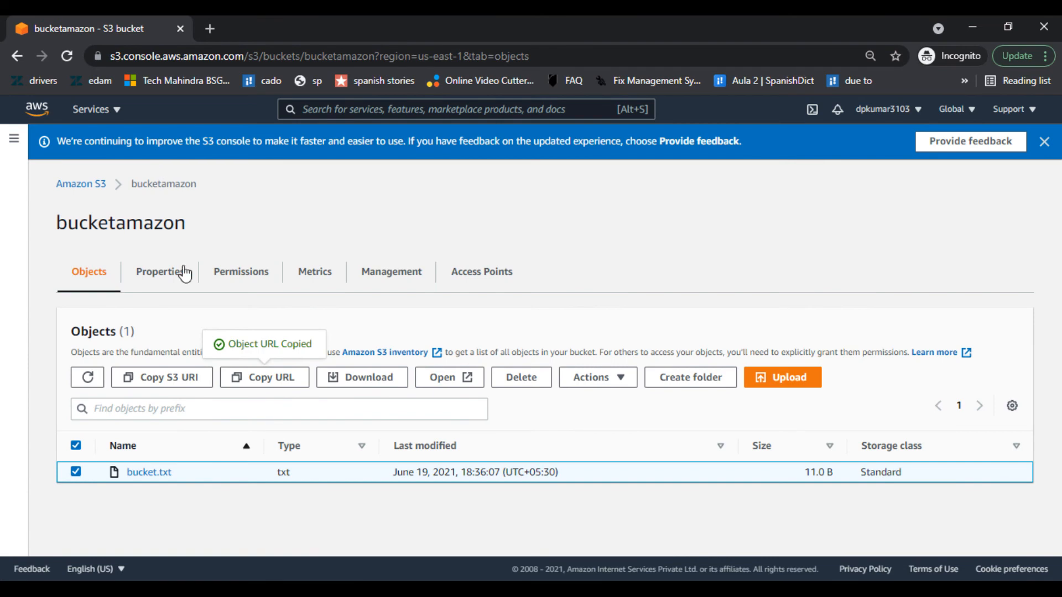
# - In bucketamazon's Permissions, clear Block all public access and save, entering 'confirm' to approve
pyautogui.click(239, 275)
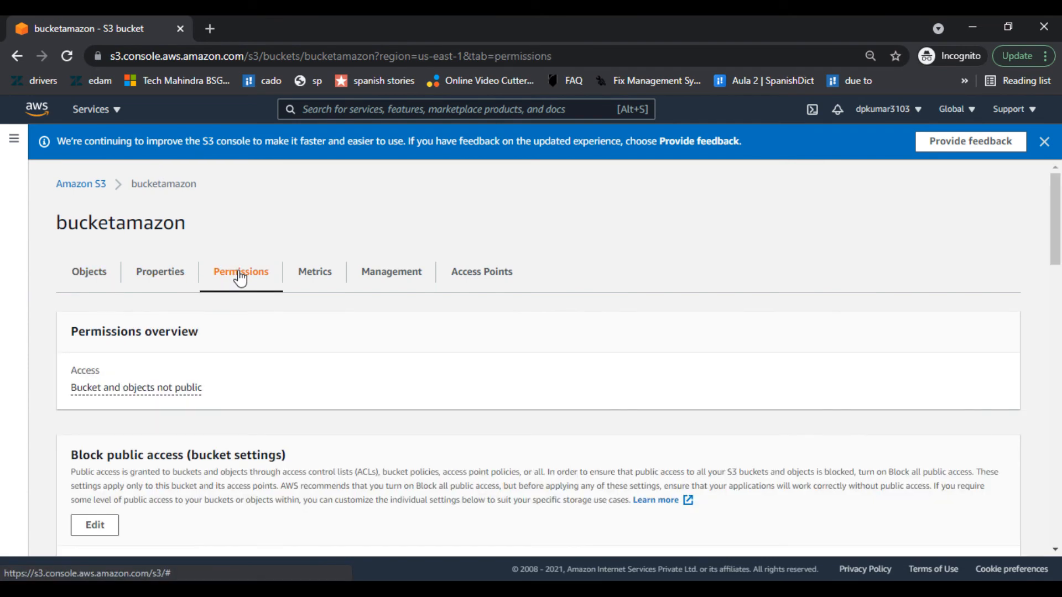
pyautogui.scroll(-5, 272, 412)
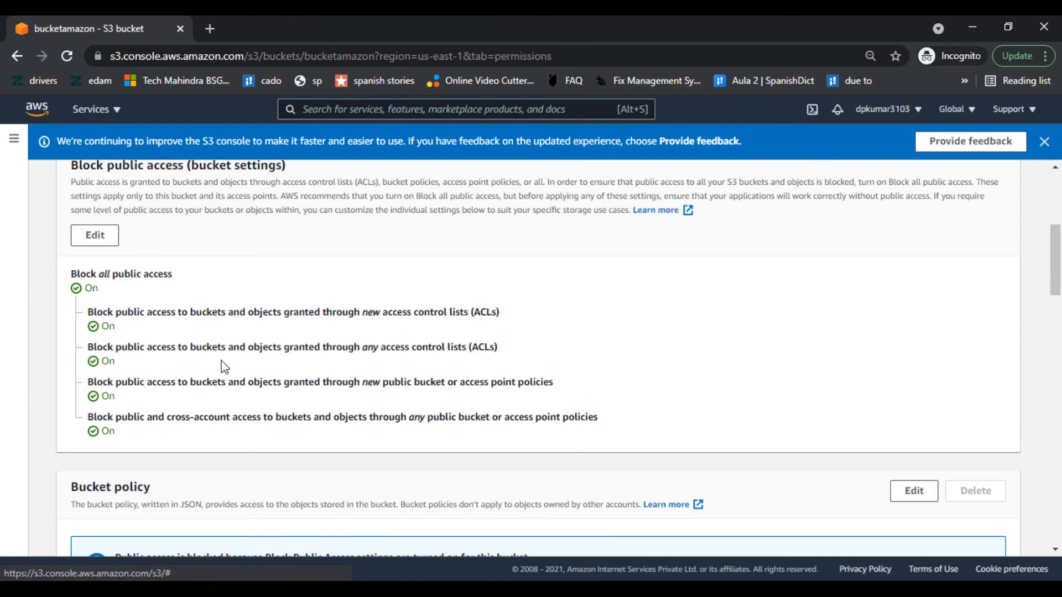
pyautogui.click(95, 236)
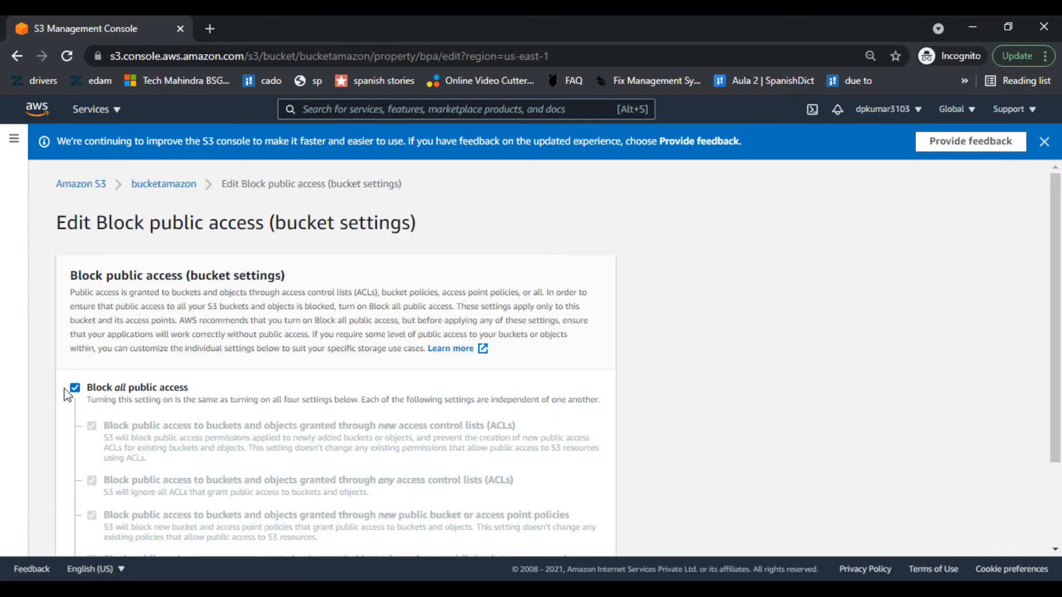
pyautogui.click(74, 389)
pyautogui.scroll(-2, 467, 286)
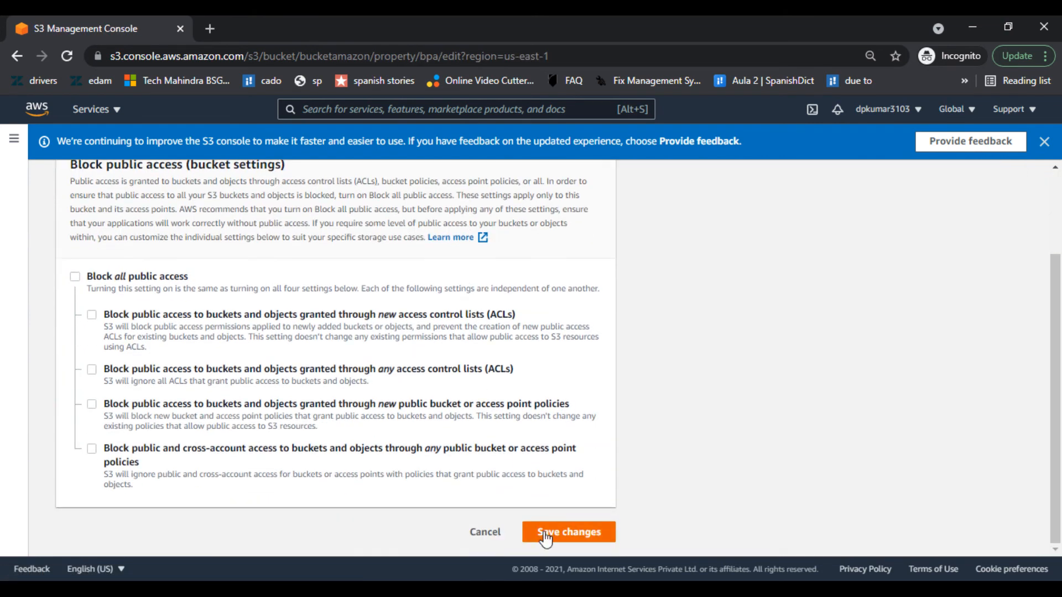
pyautogui.click(564, 537)
pyautogui.click(539, 396)
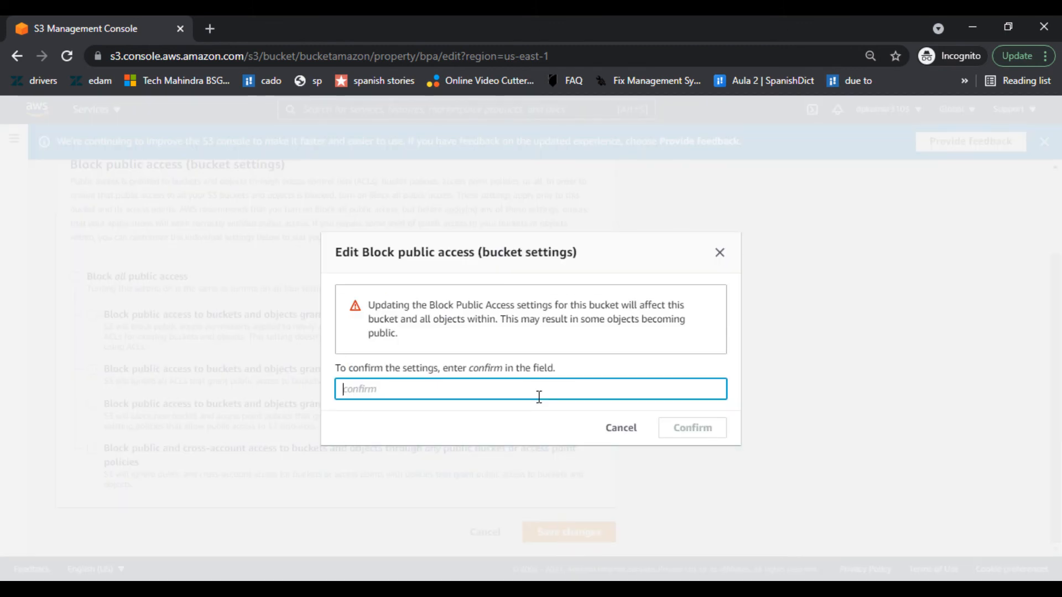
pyautogui.write('confirm')
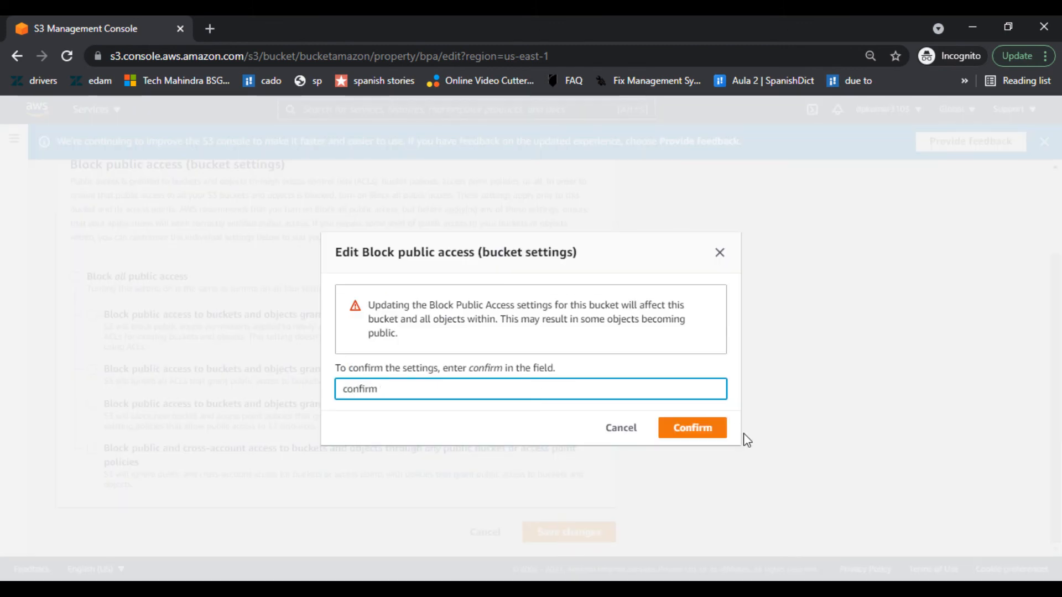
pyautogui.click(692, 430)
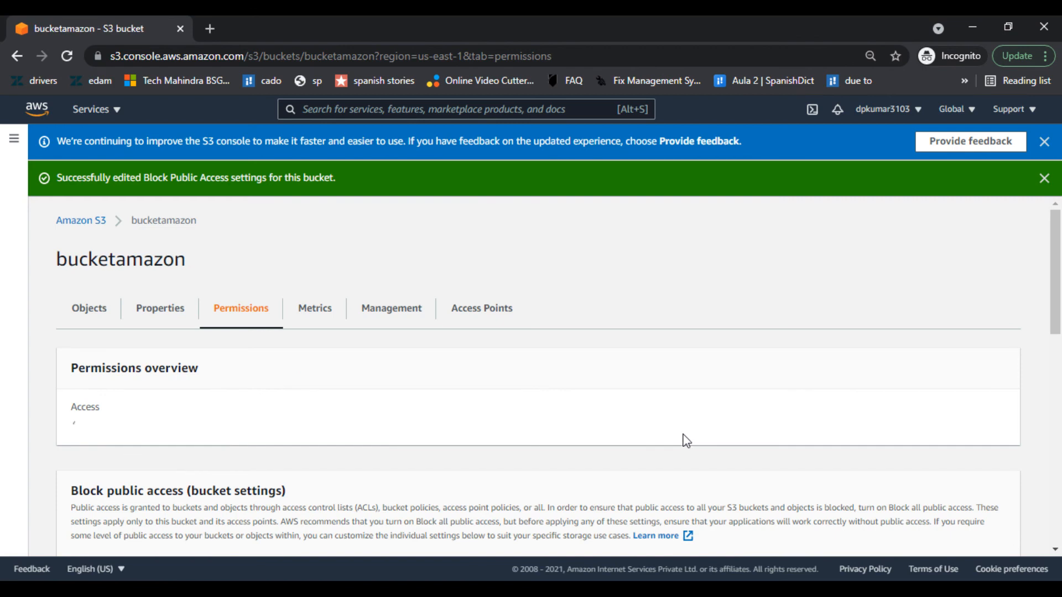
# - Make bucket.txt public from the object list, this time successfully
pyautogui.click(95, 314)
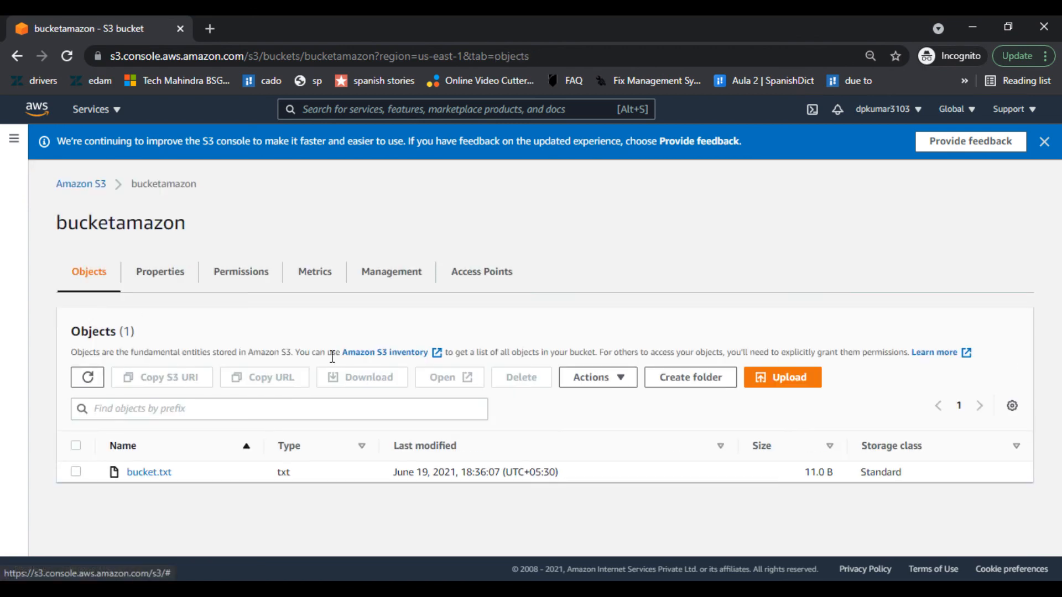
pyautogui.click(76, 471)
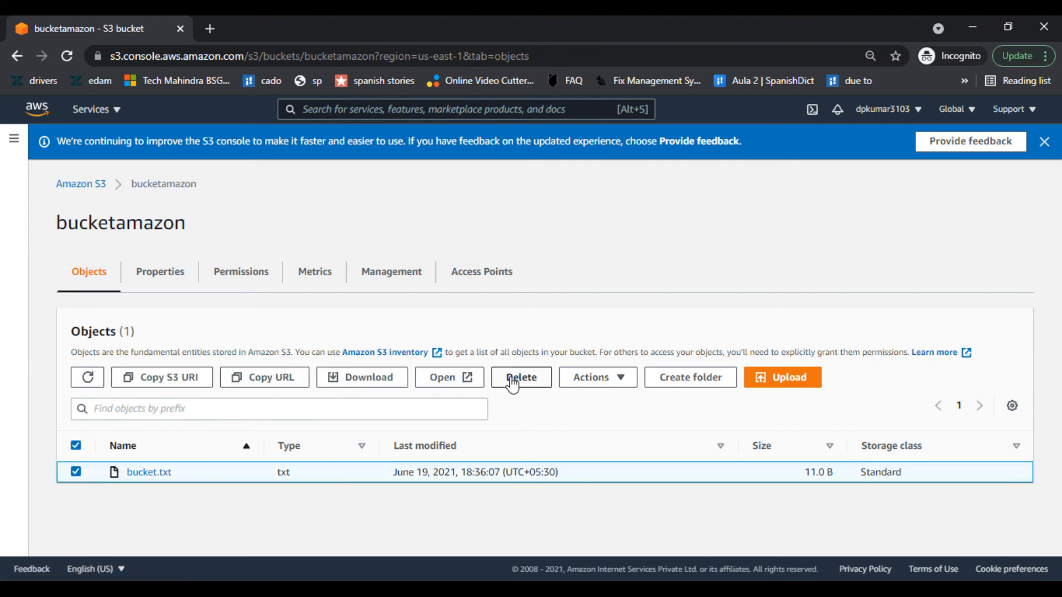
pyautogui.click(589, 378)
pyautogui.scroll(-2, 632, 298)
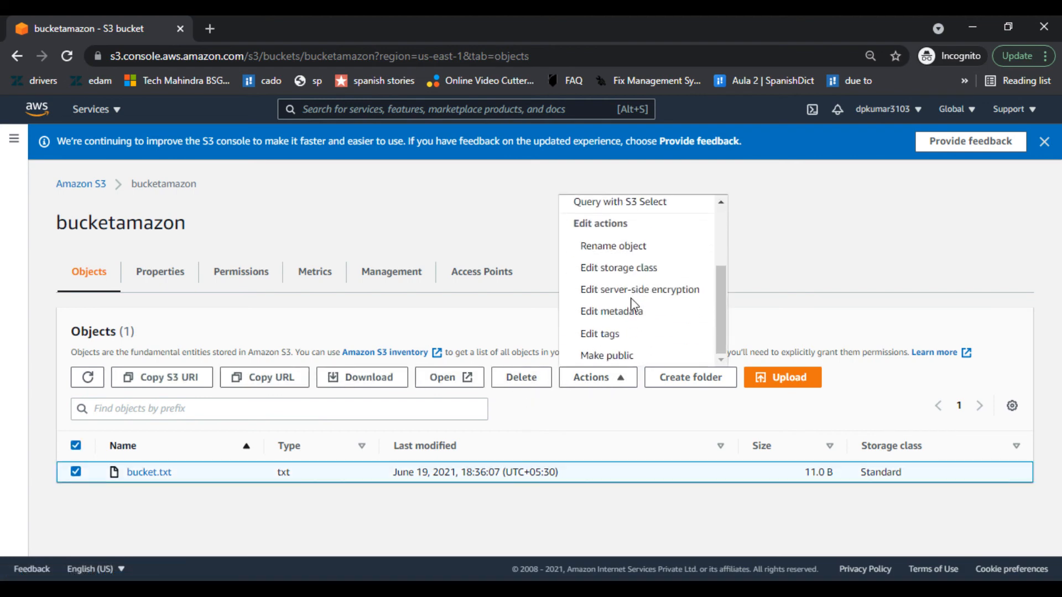
pyautogui.click(616, 358)
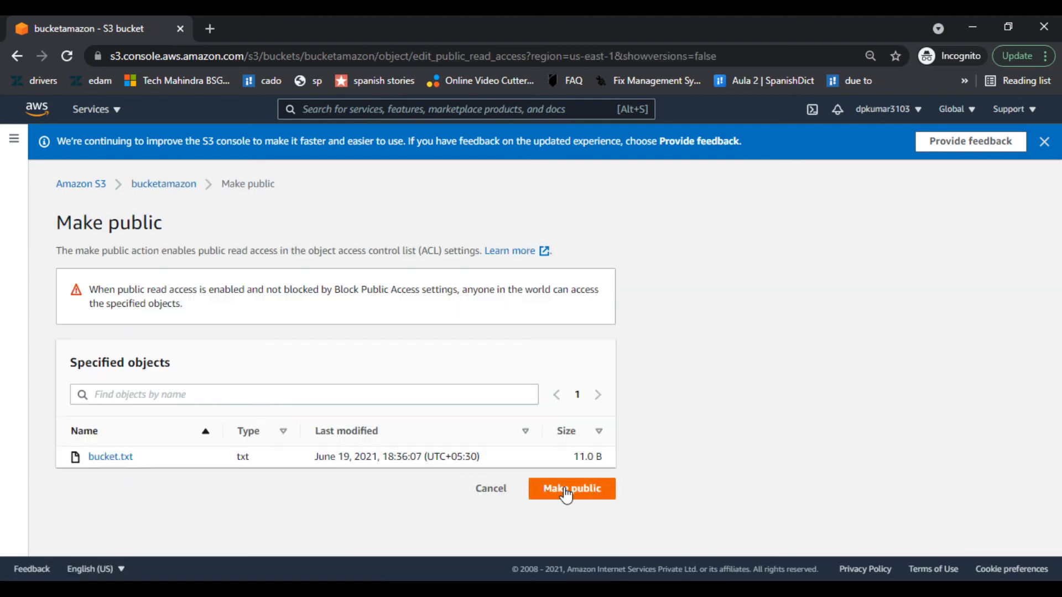
pyautogui.click(565, 489)
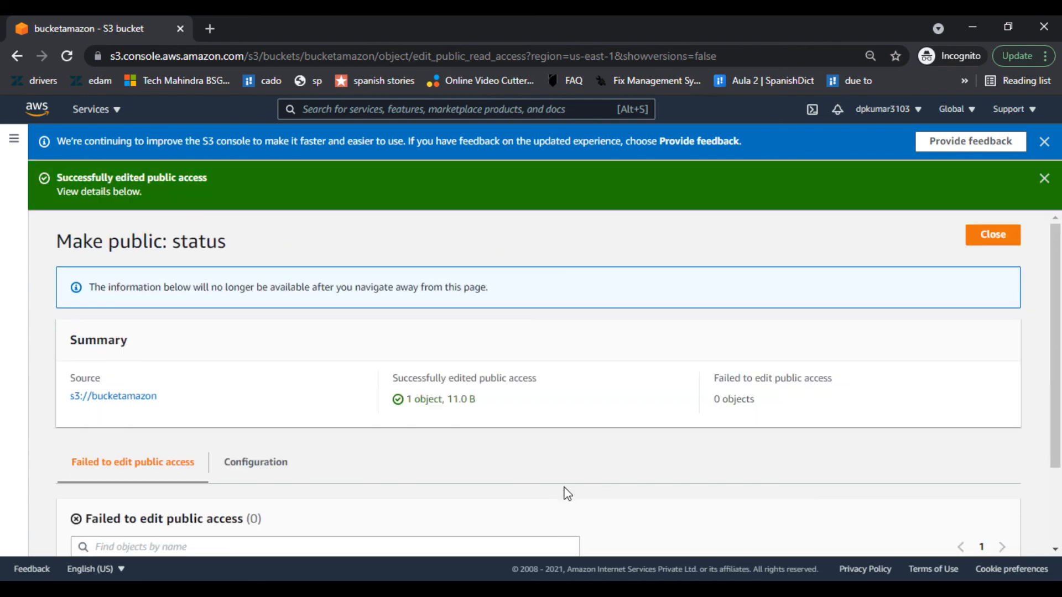
pyautogui.click(981, 242)
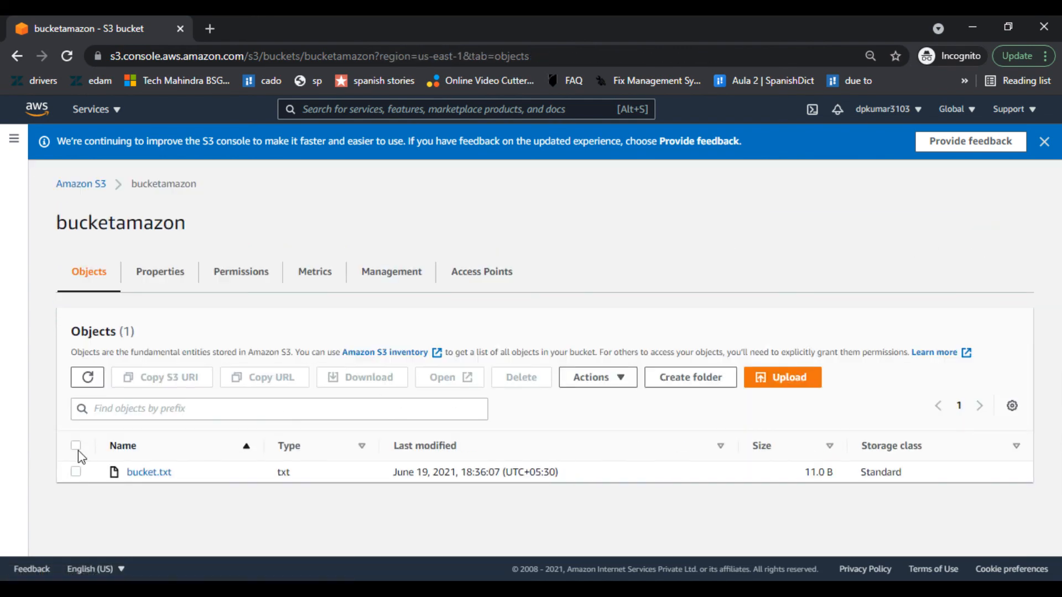
# - Copy bucket.txt's object URL and open a blank browser tab
pyautogui.click(76, 471)
pyautogui.click(277, 379)
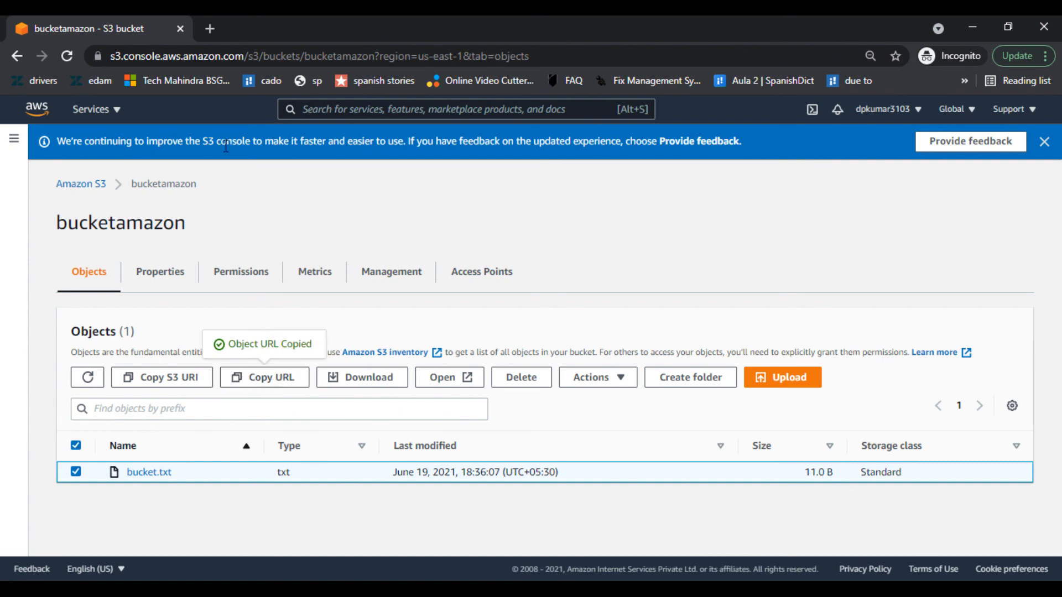
pyautogui.click(212, 25)
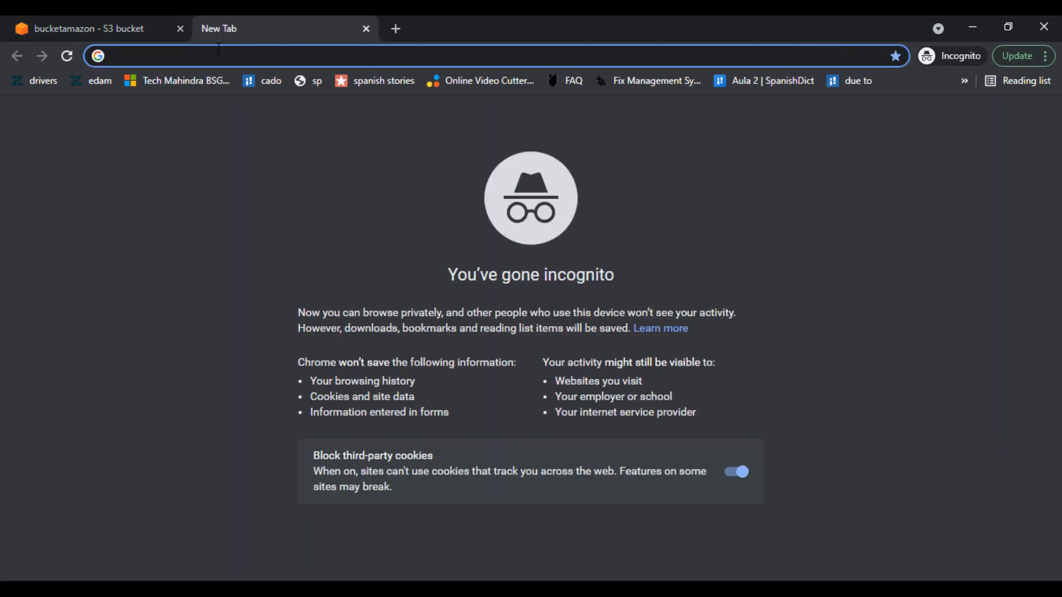
# - Load bucket.txt's object URL in the new tab, showing 'test bucket', then close it
pyautogui.hotkey('ctrl', 'v')
pyautogui.press('Return')
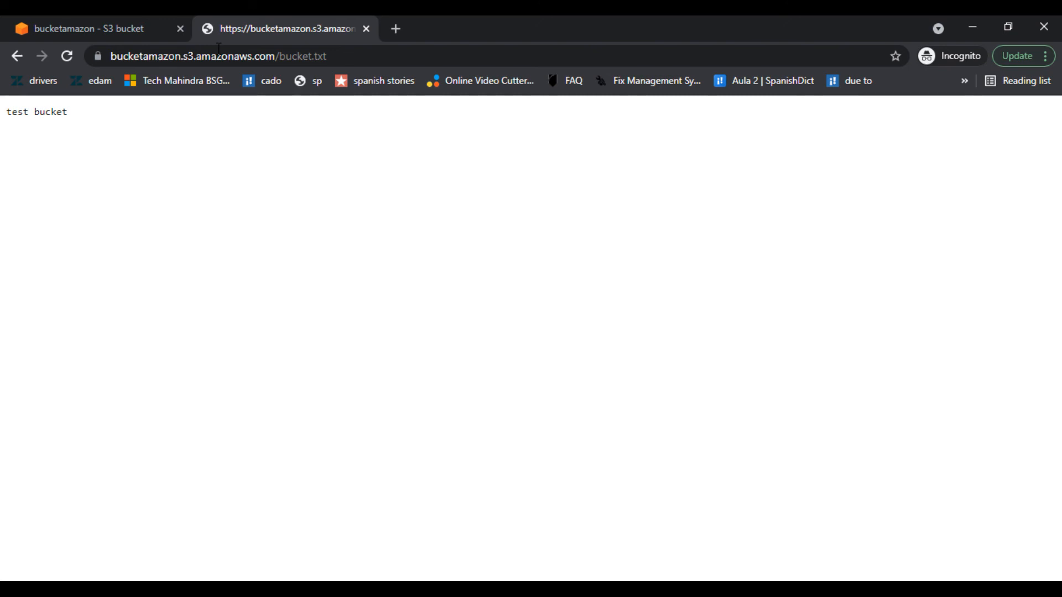
pyautogui.click(366, 28)
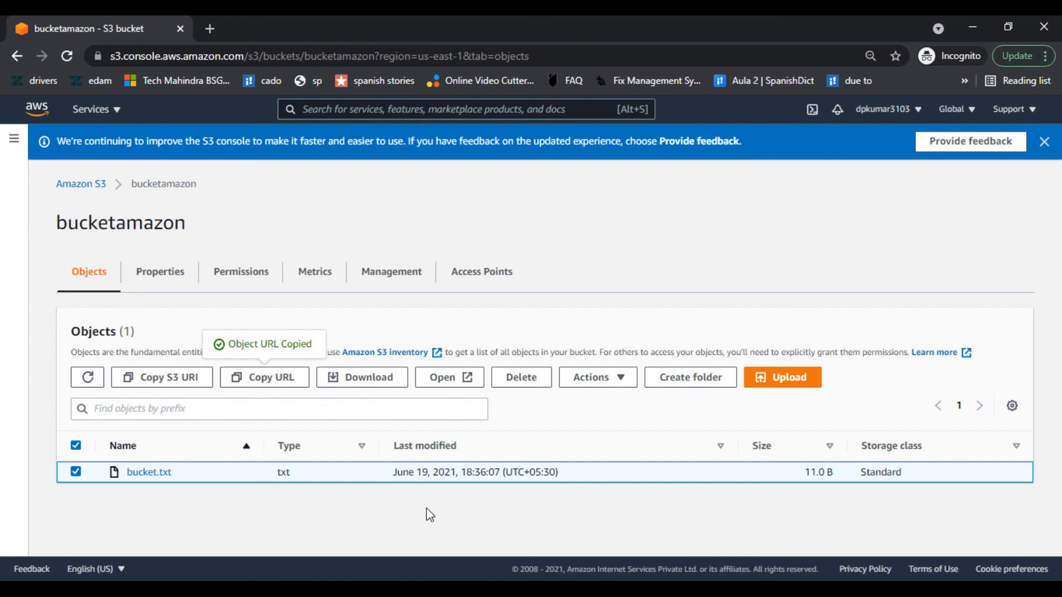
pyautogui.click(86, 181)
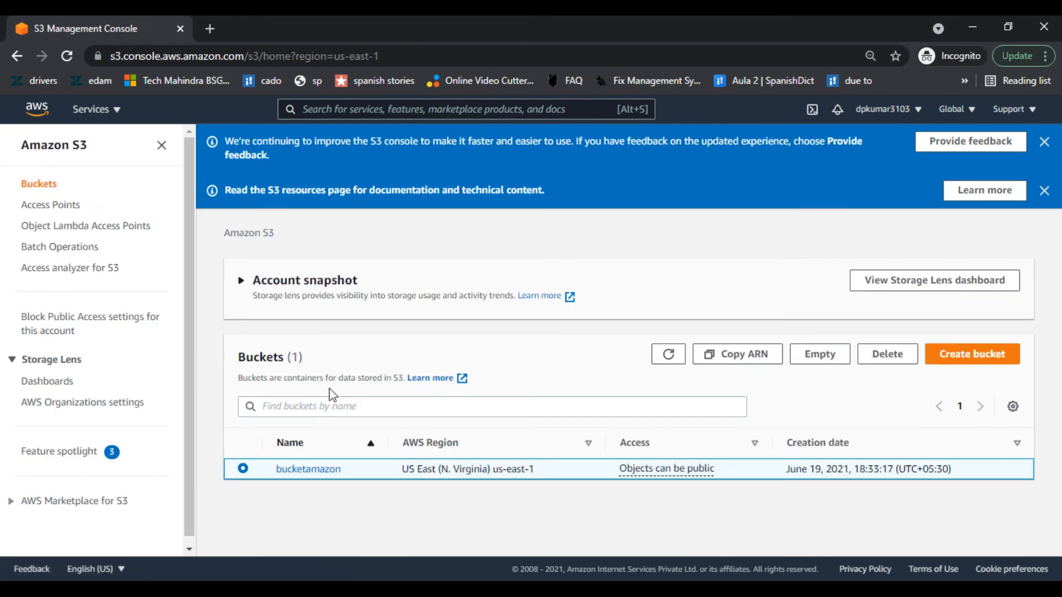
pyautogui.click(887, 354)
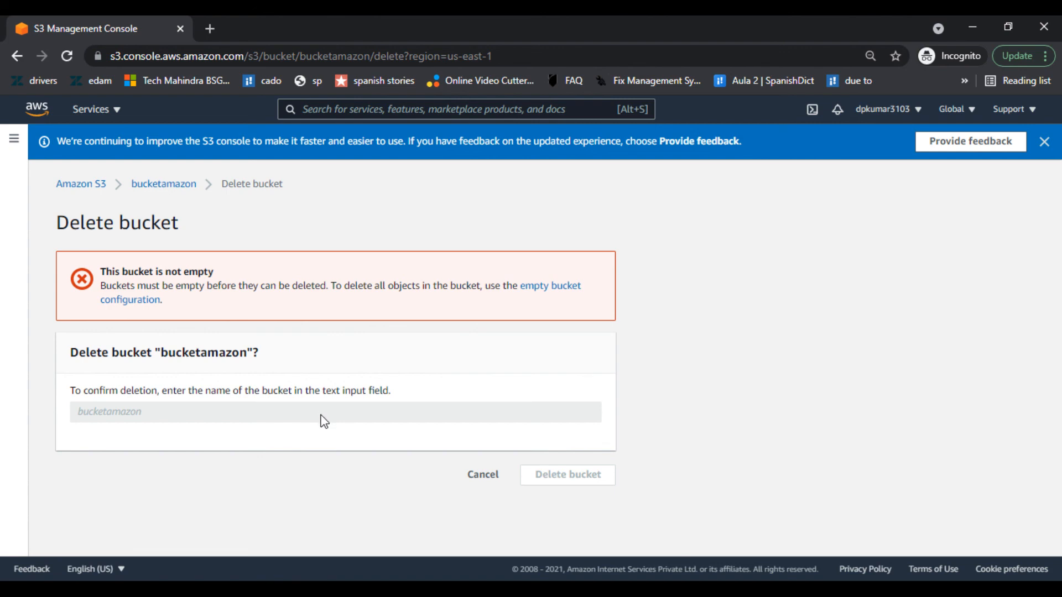
pyautogui.click(499, 476)
pyautogui.click(300, 471)
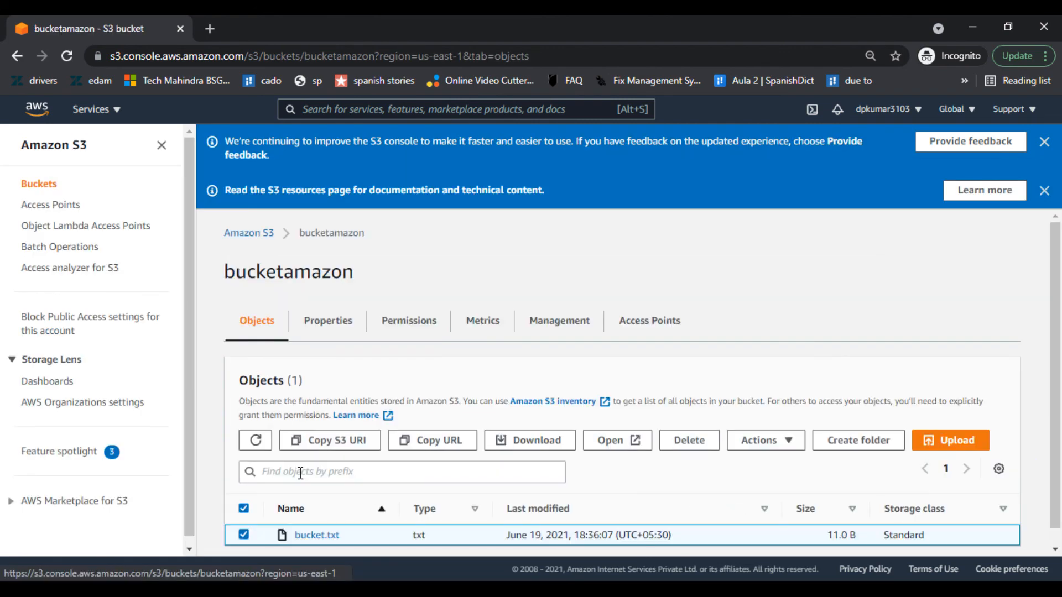
# - Permanently delete bucket.txt from bucketamazon, confirming with the phrase 'permanently delete'
pyautogui.scroll(-1, 300, 473)
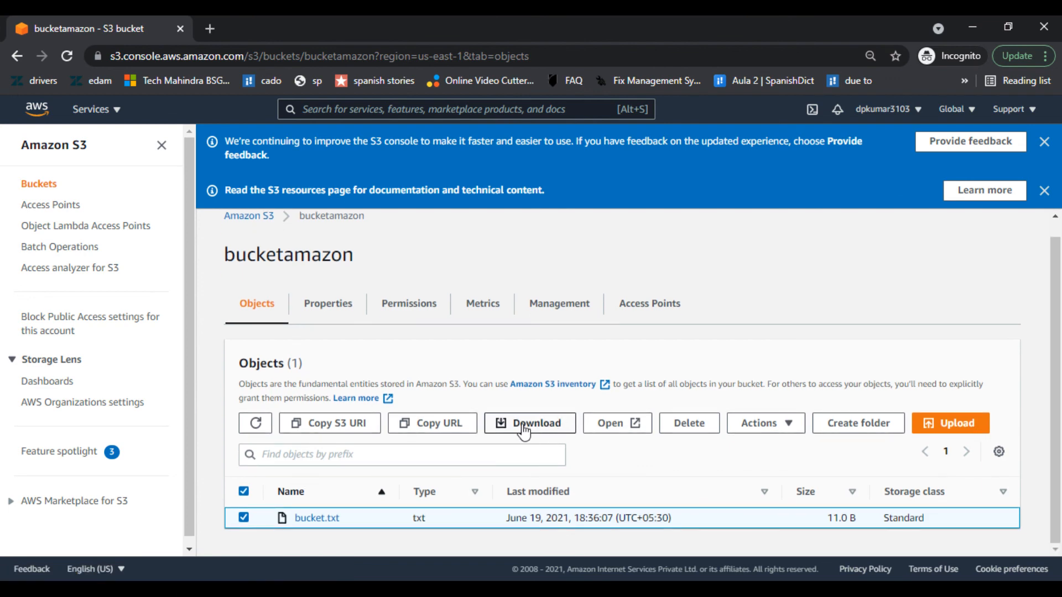
pyautogui.click(696, 434)
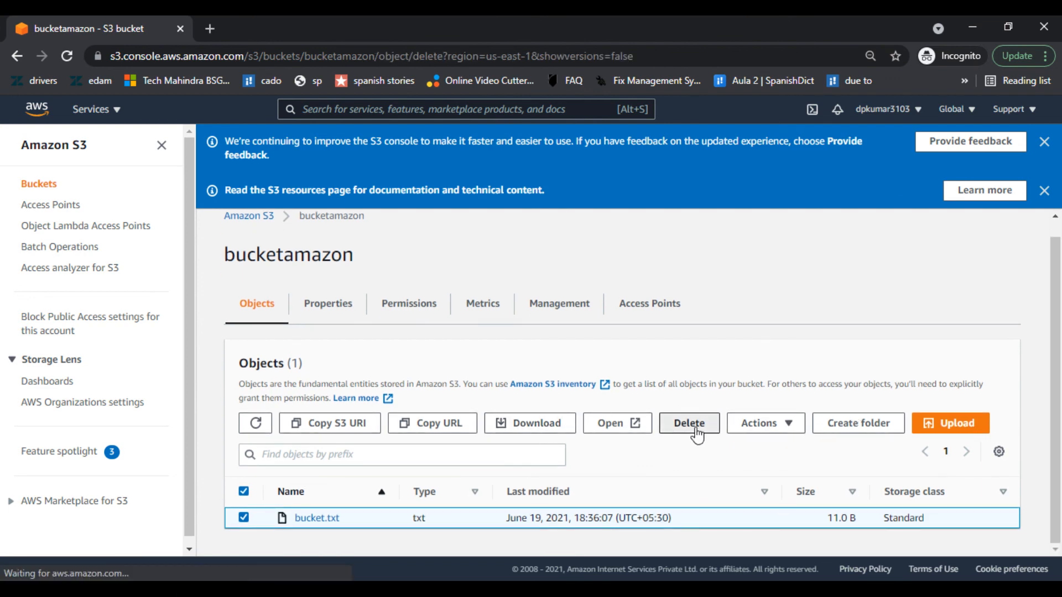
pyautogui.scroll(-1, 332, 336)
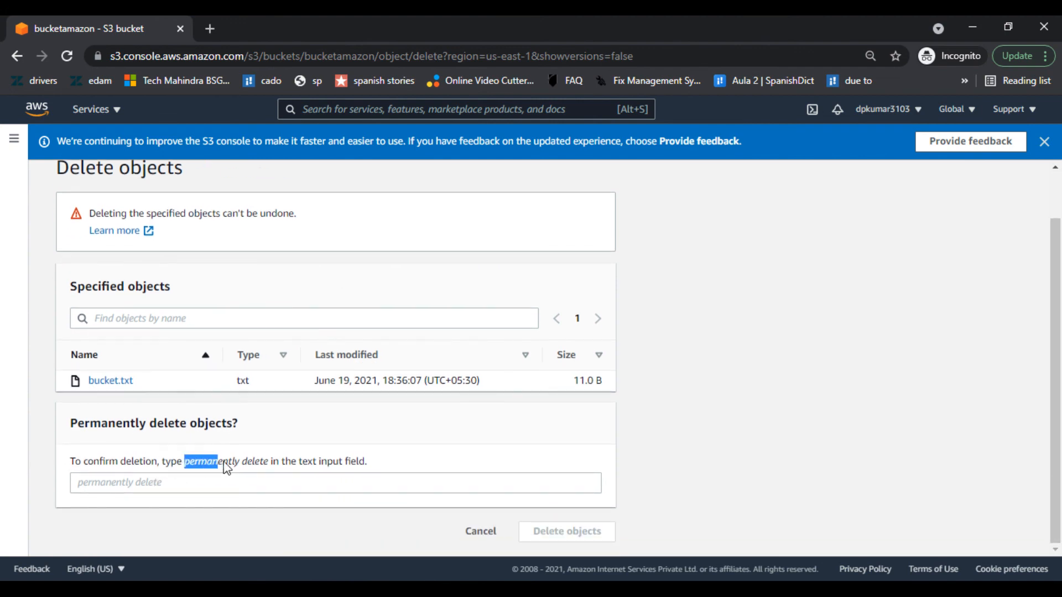
pyautogui.moveTo(224, 465); pyautogui.dragTo(271, 465)
pyautogui.hotkey('ctrl', 'c')
pyautogui.click(244, 500)
pyautogui.click(248, 489)
pyautogui.hotkey('ctrl', 'v')
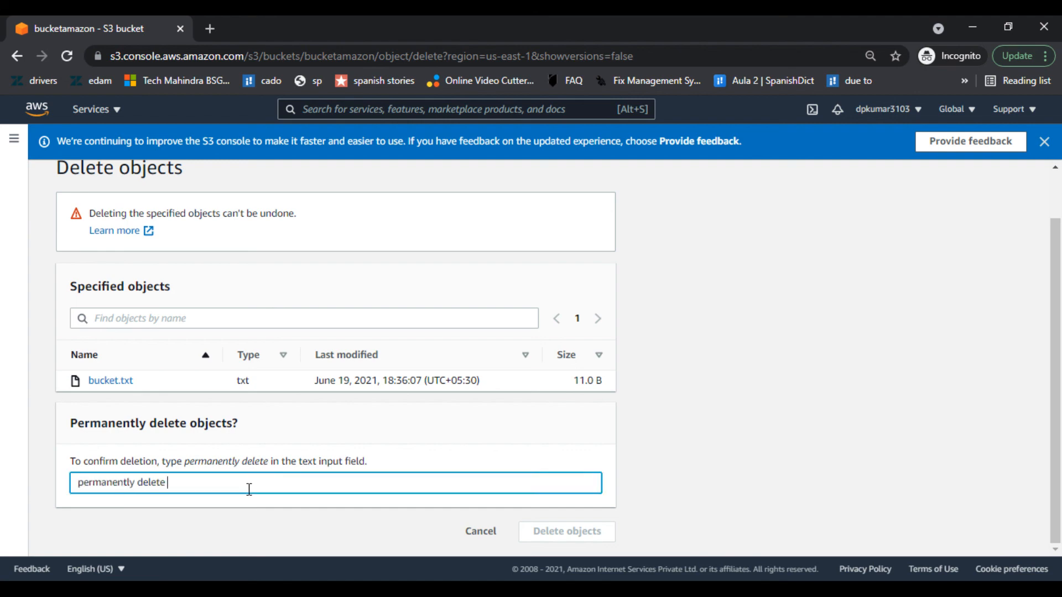
pyautogui.click(549, 532)
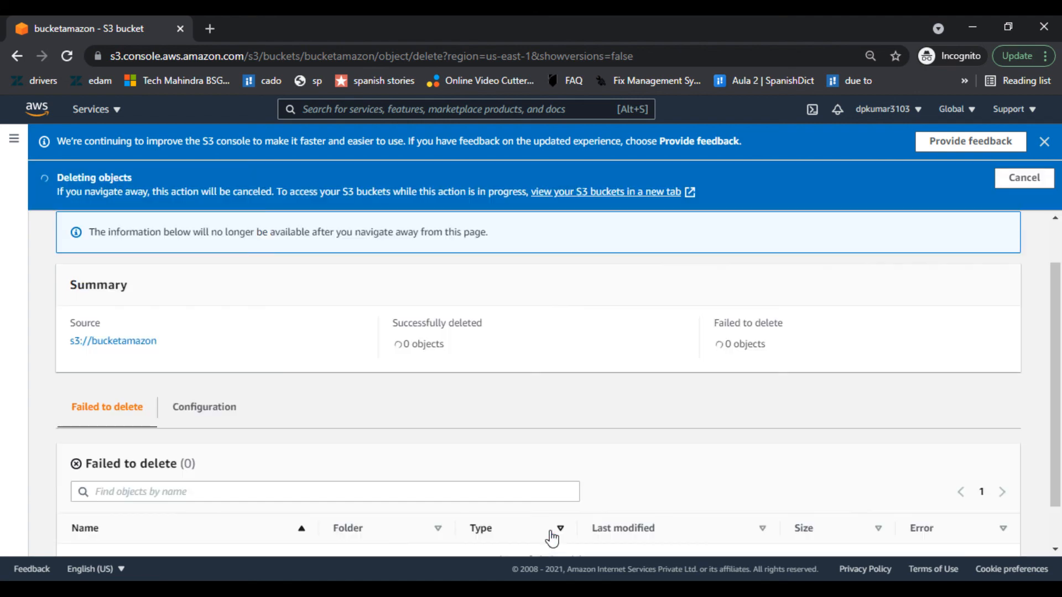
pyautogui.scroll(-1, 580, 438)
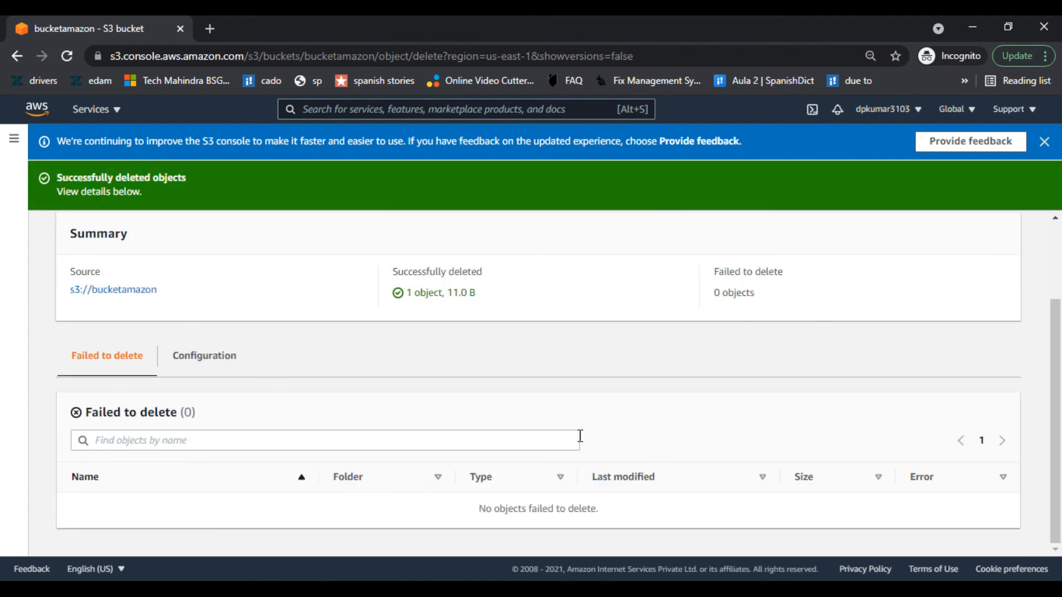
pyautogui.scroll(2, 579, 438)
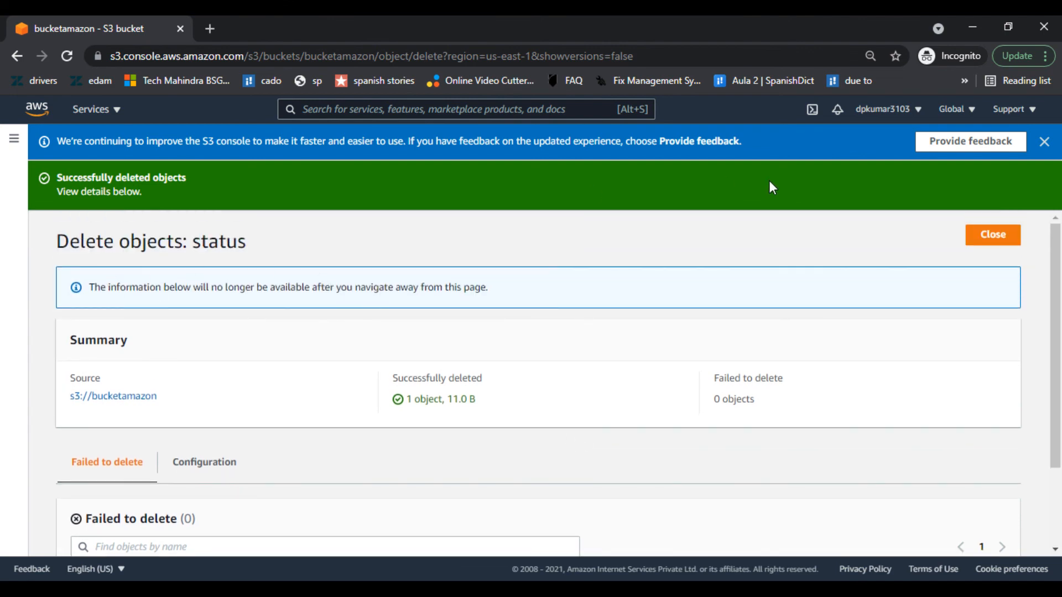
pyautogui.click(994, 237)
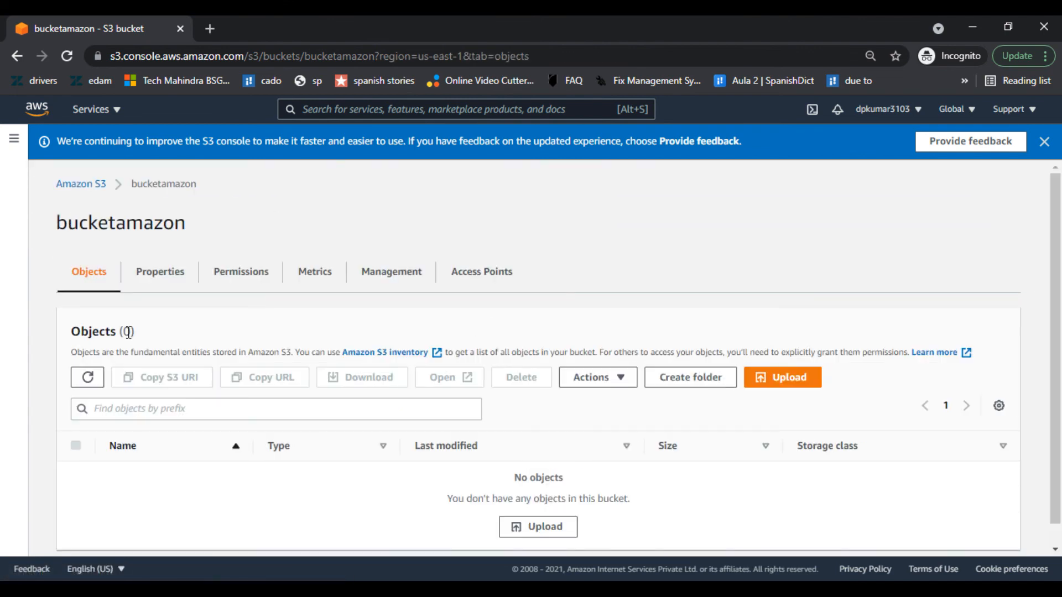
# - From the Buckets list, delete the bucketamazon bucket by confirming its name 'bucketamazon'
pyautogui.click(91, 186)
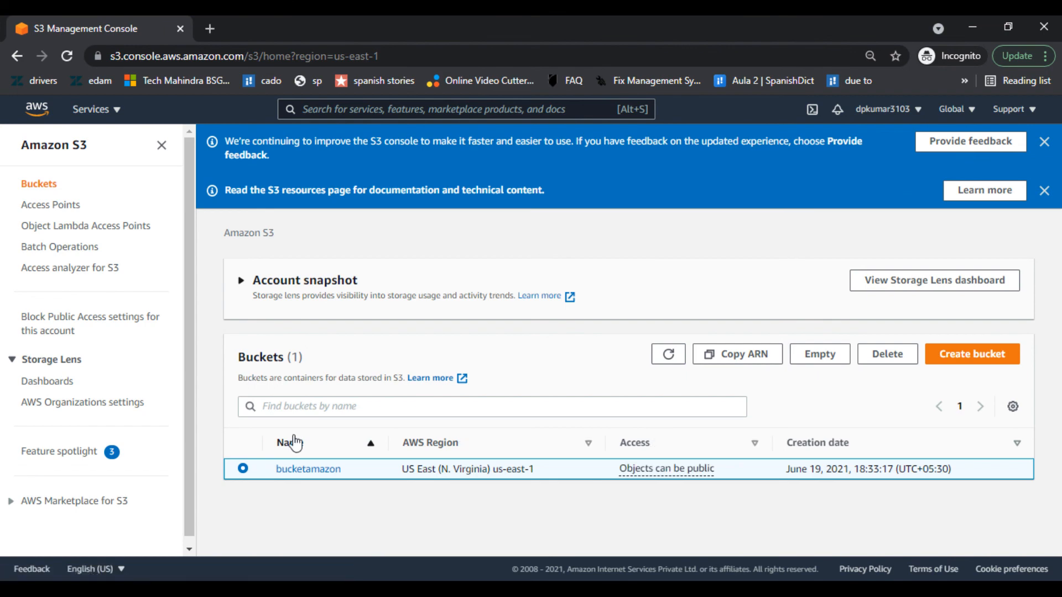
pyautogui.click(887, 354)
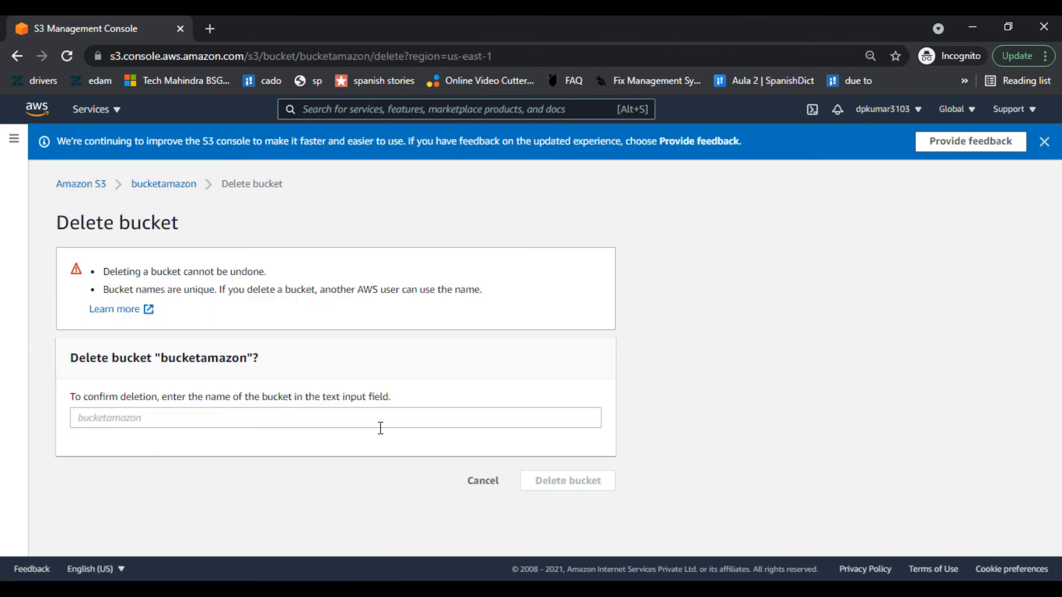
pyautogui.click(228, 419)
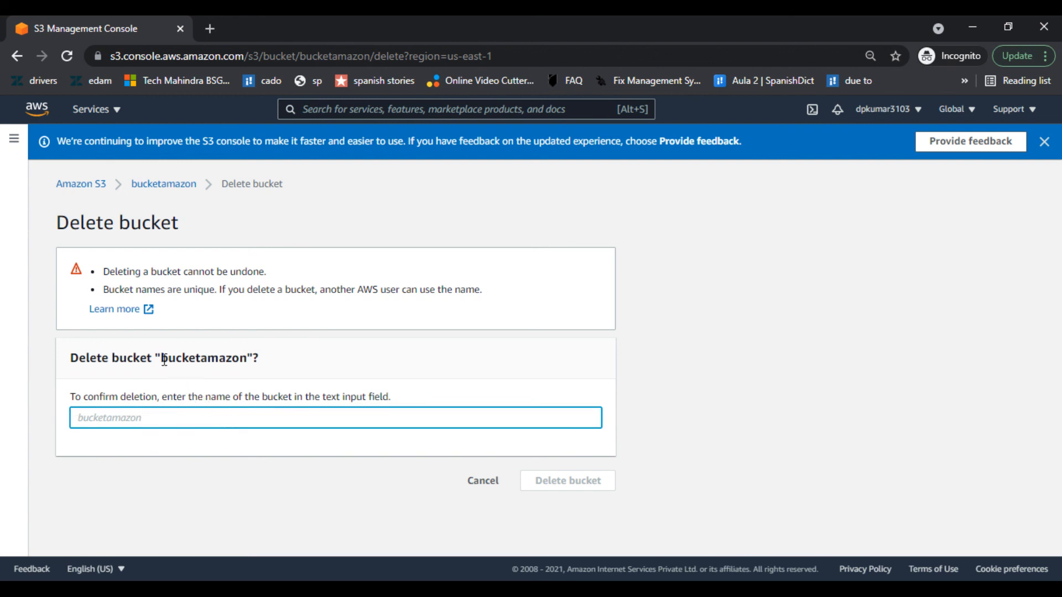
pyautogui.moveTo(164, 359); pyautogui.dragTo(246, 354)
pyautogui.hotkey('ctrl', 'c')
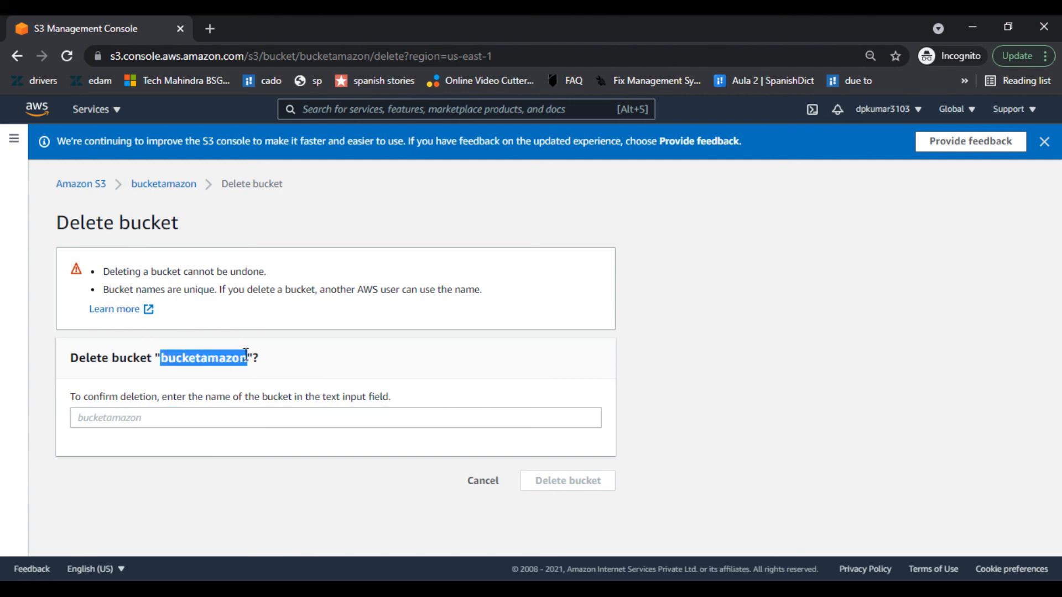
pyautogui.click(187, 426)
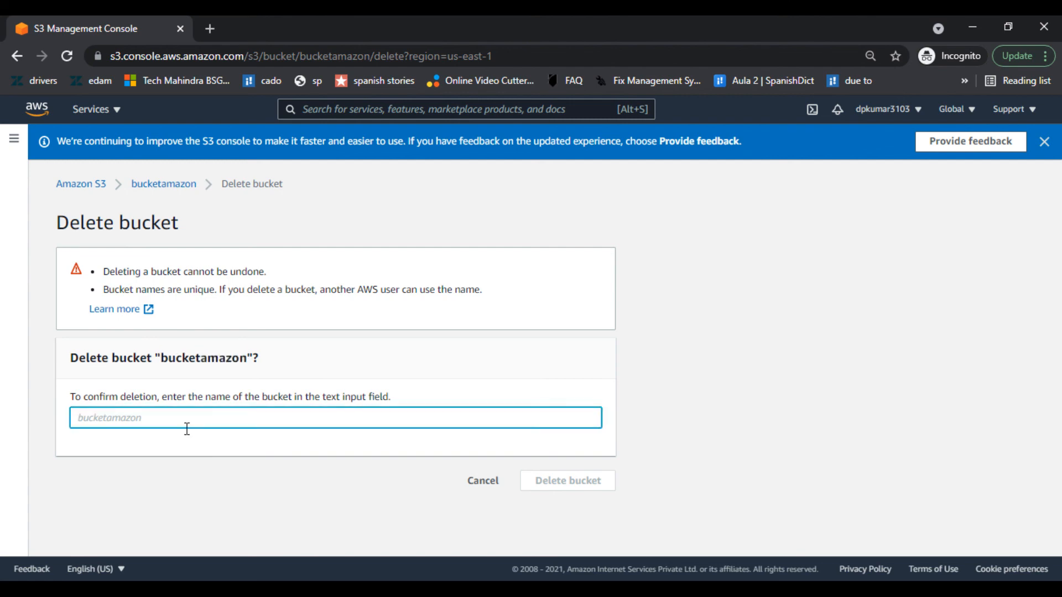
pyautogui.hotkey('ctrl', 'v')
pyautogui.click(597, 481)
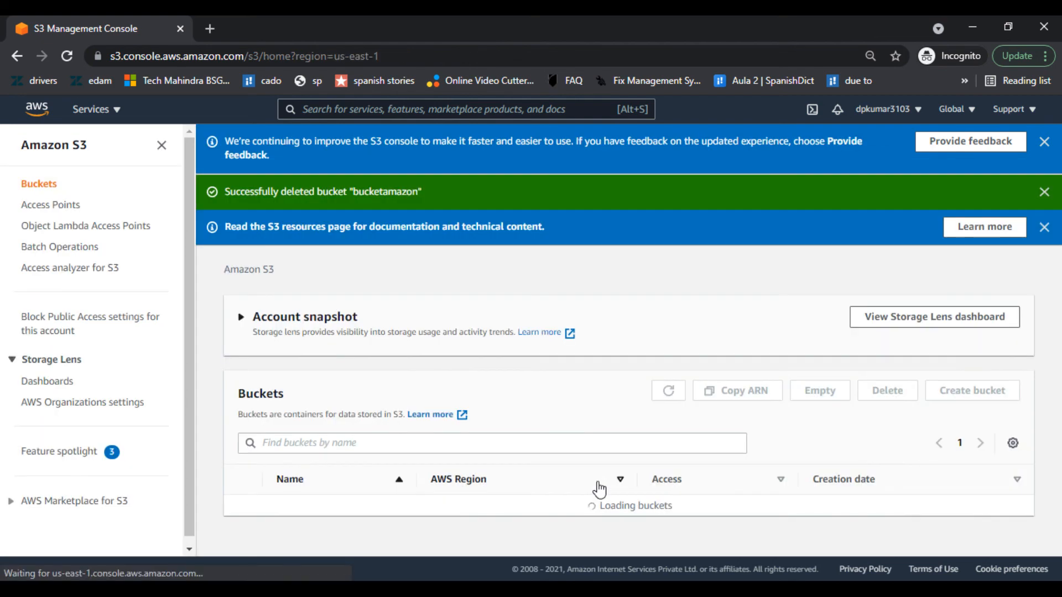
pyautogui.scroll(-1, 555, 382)
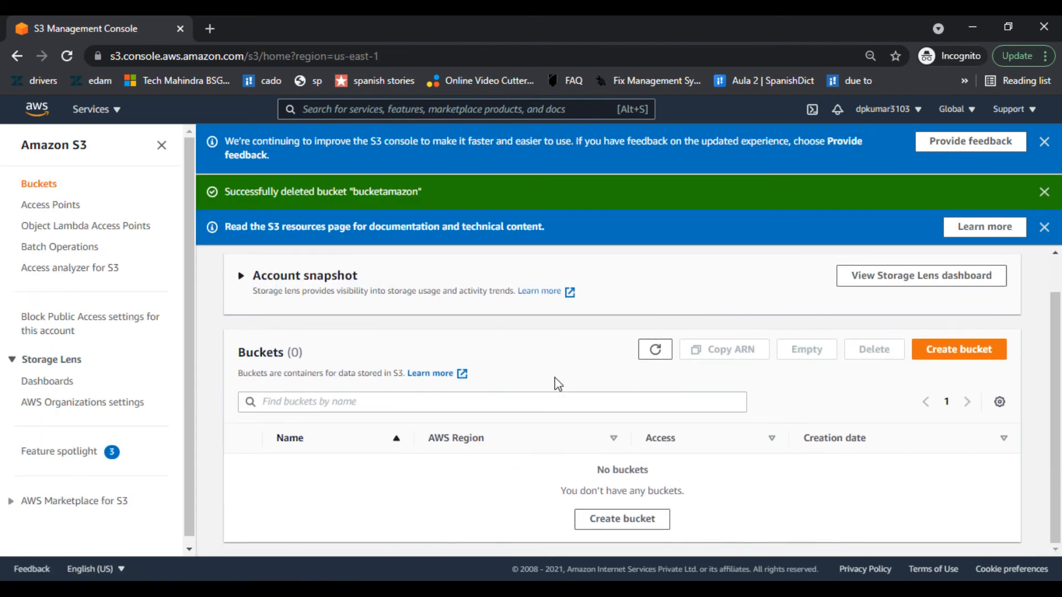